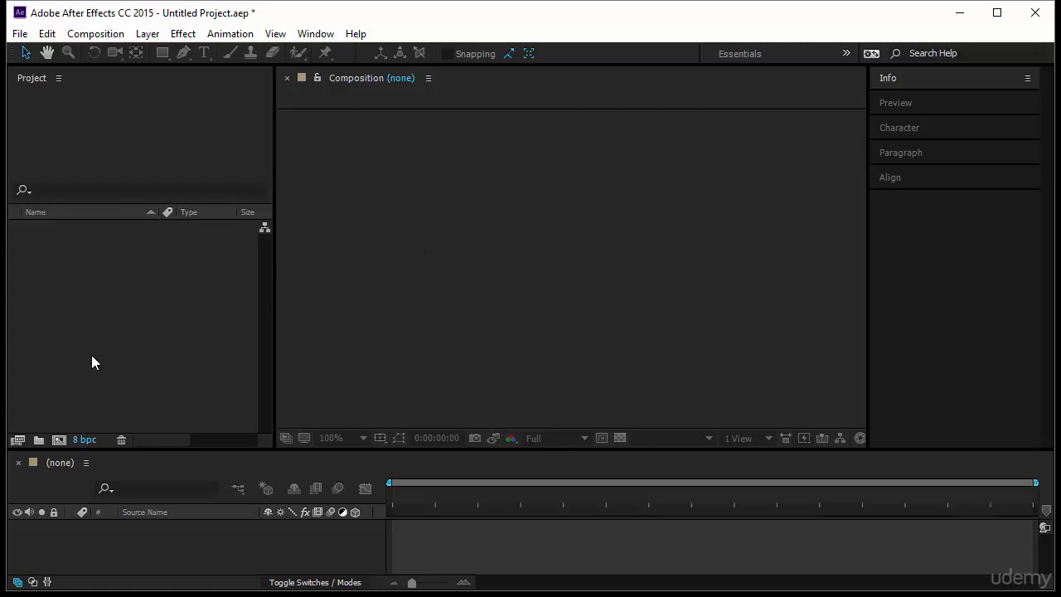
Create a composition named Visual Effects with the HDV/HDTV 720 25 preset and a duration of 0:00:05:00
click(60, 440)
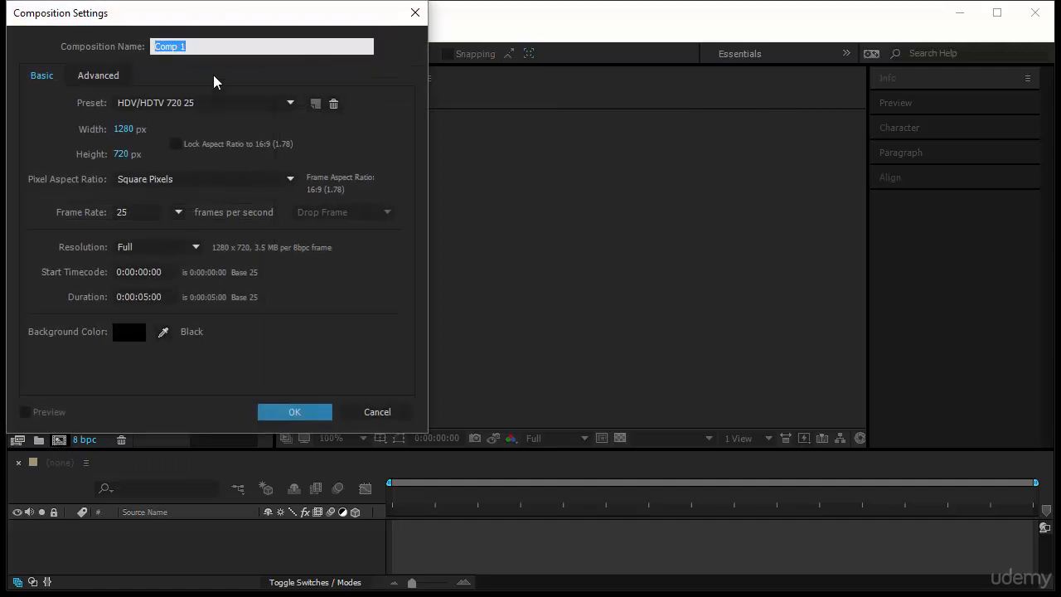
drag(239, 22, 414, 84)
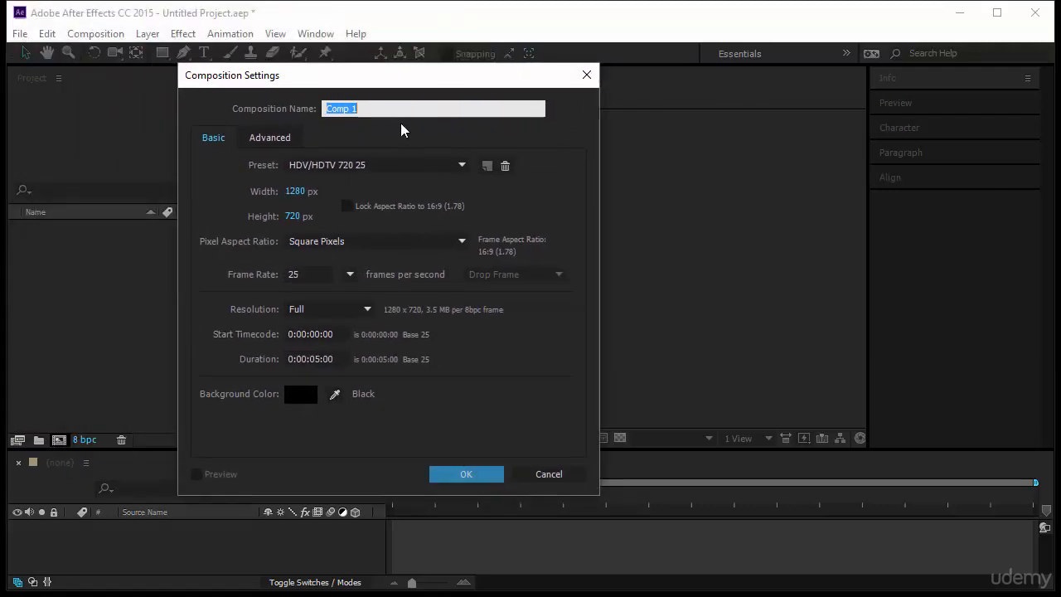
text(Visual)
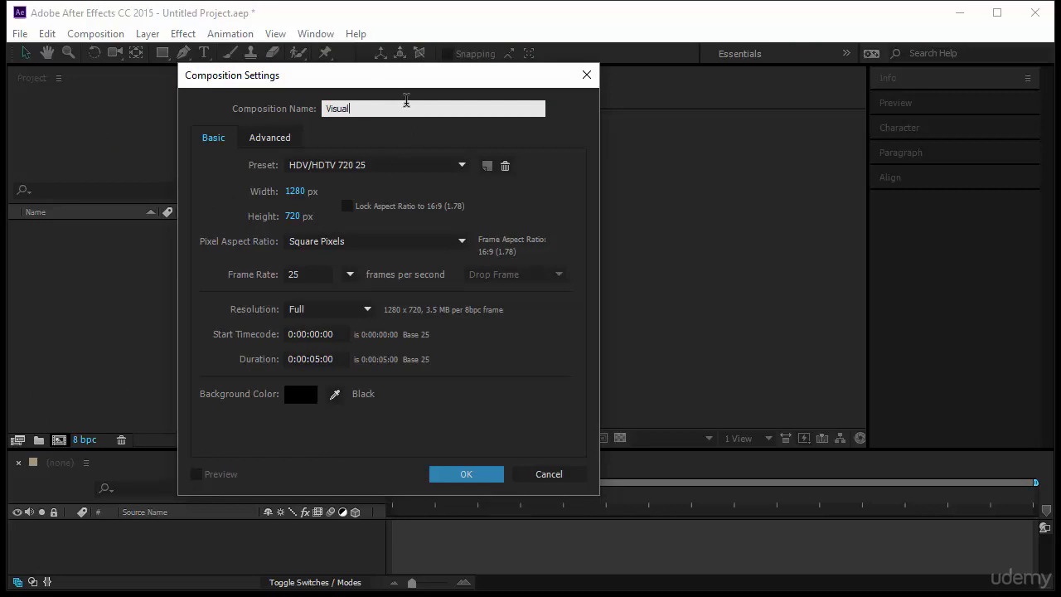
text( Effects)
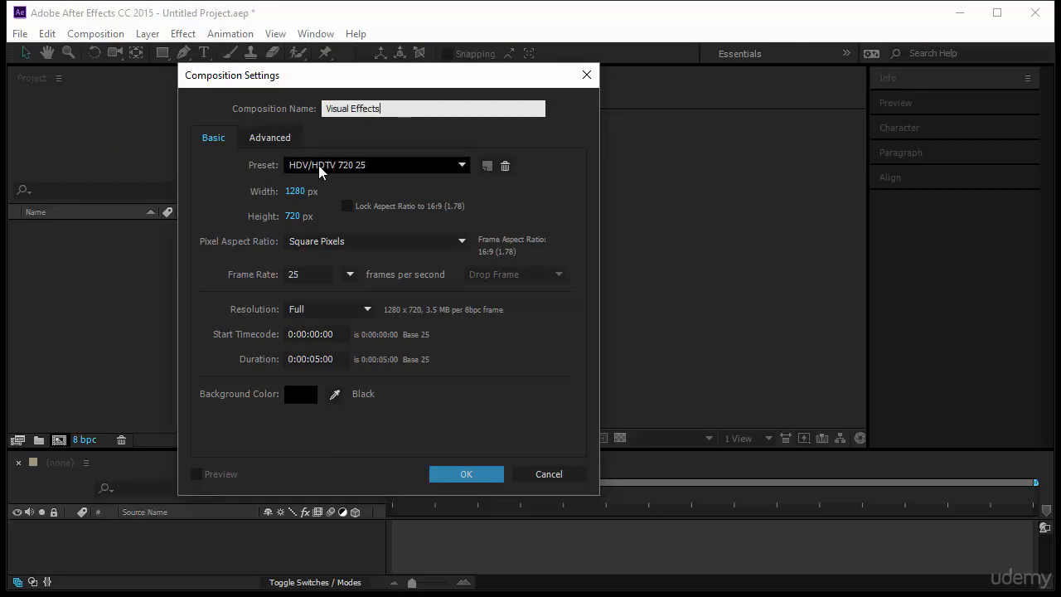
click(462, 166)
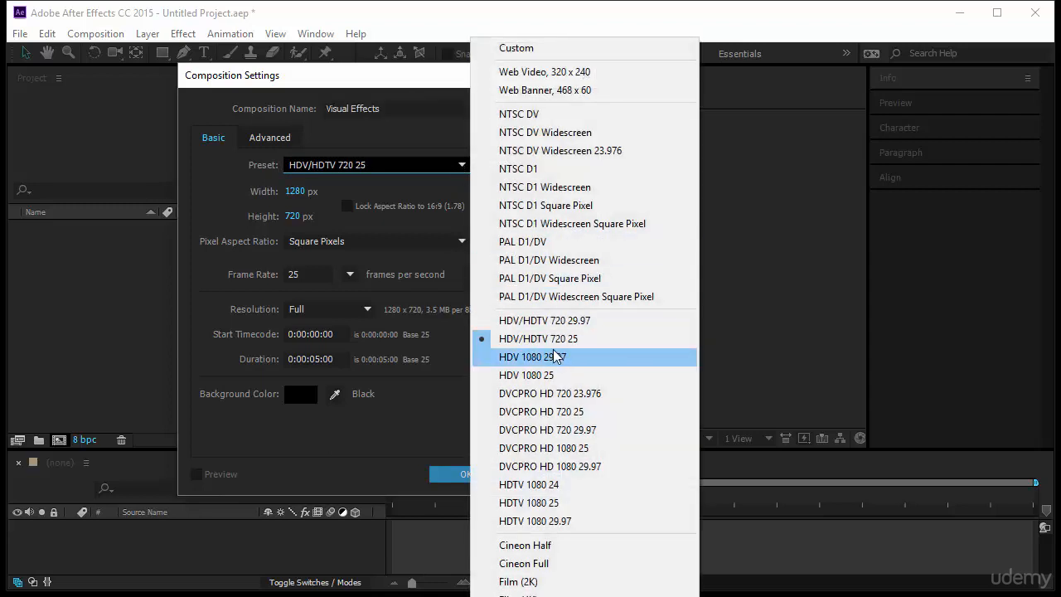
click(536, 338)
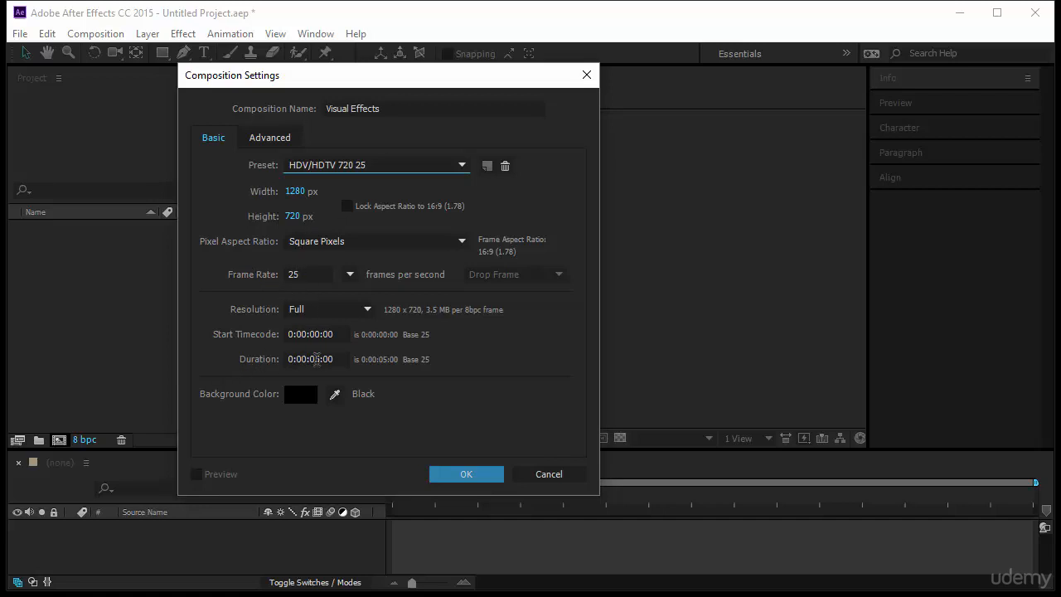
click(345, 360)
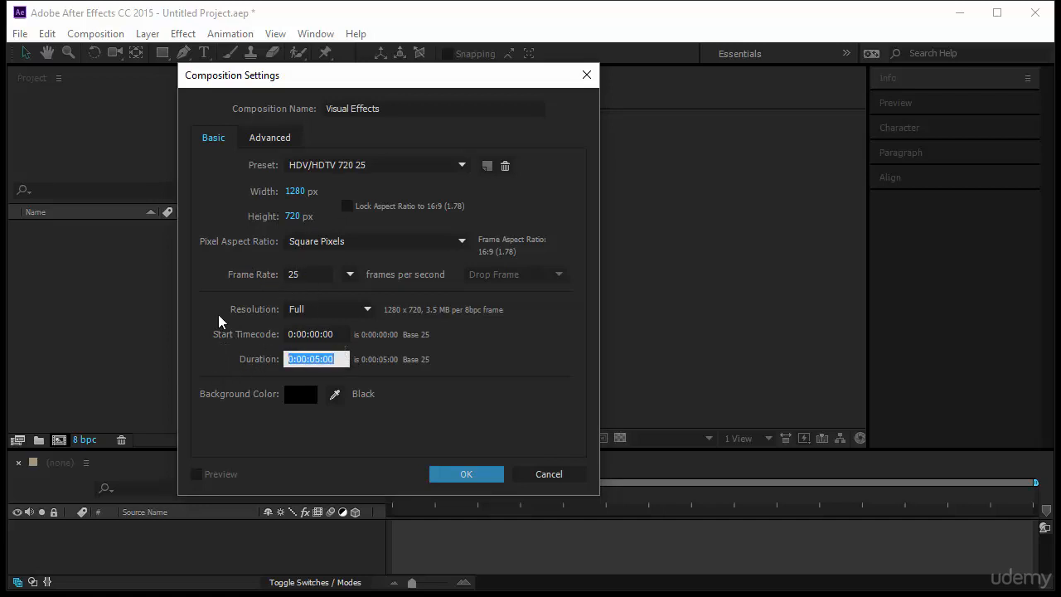
text(500)
click(448, 477)
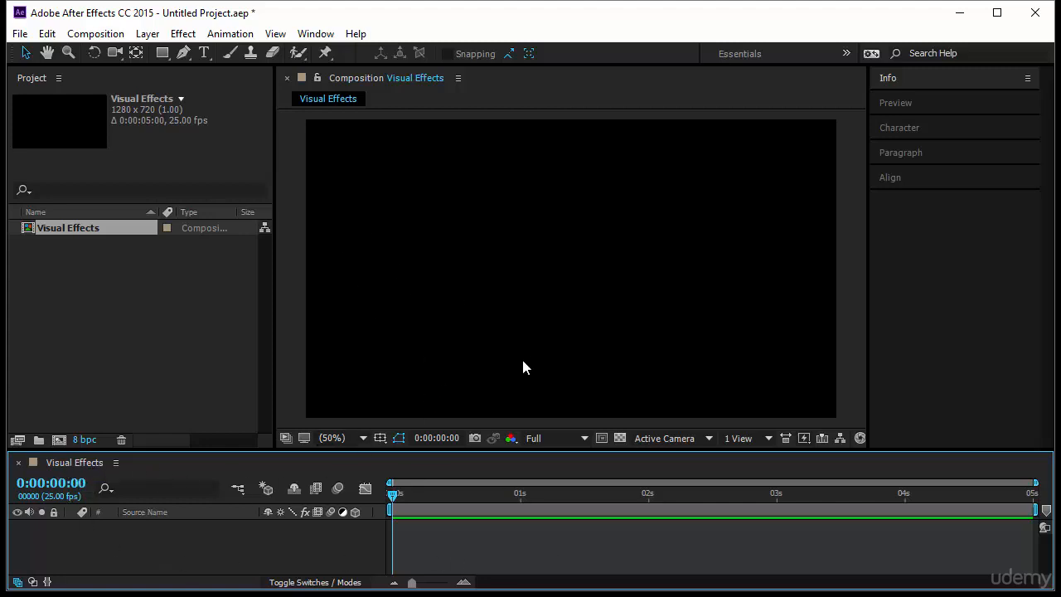
Add a text layer reading "visual" in the upper half of the composition
click(203, 55)
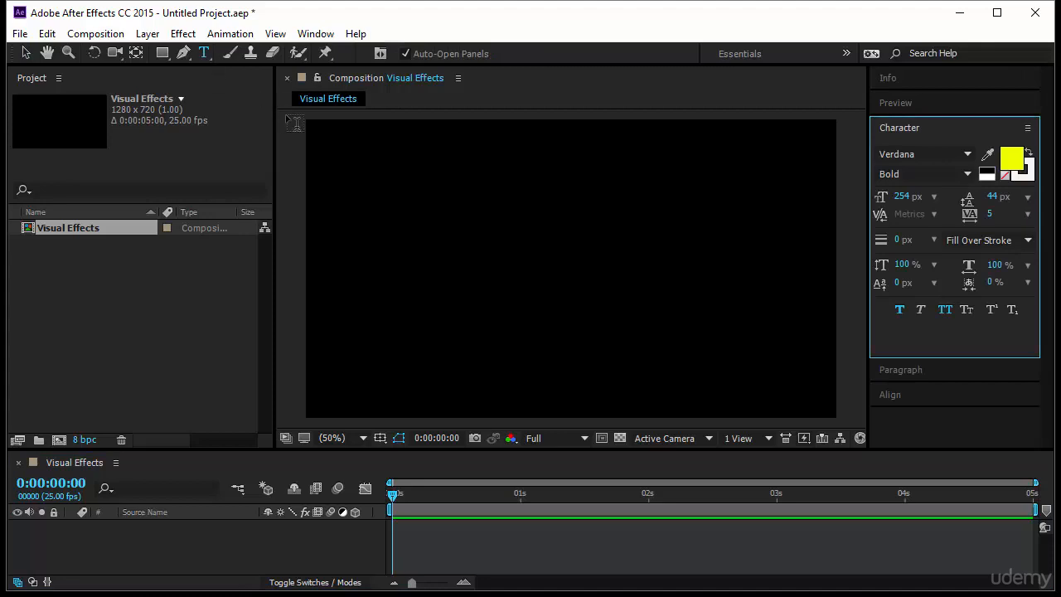
click(361, 263)
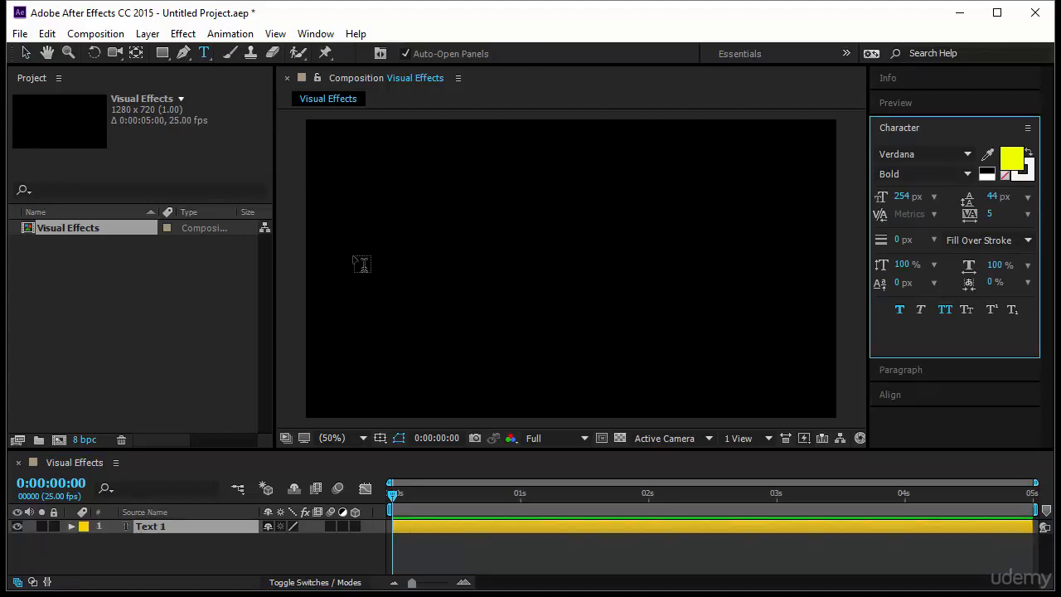
text(visual)
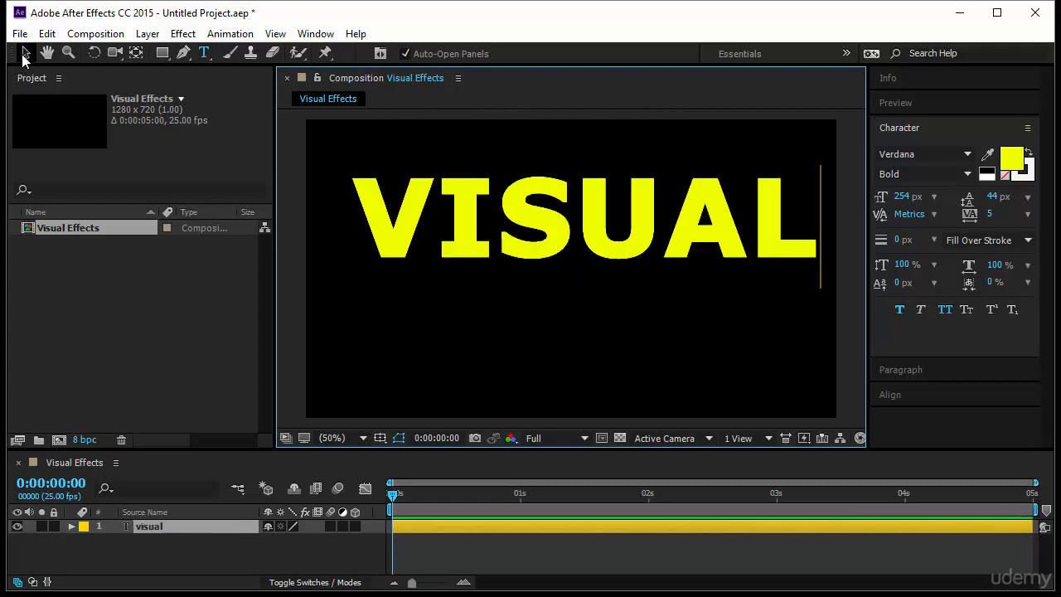
click(25, 53)
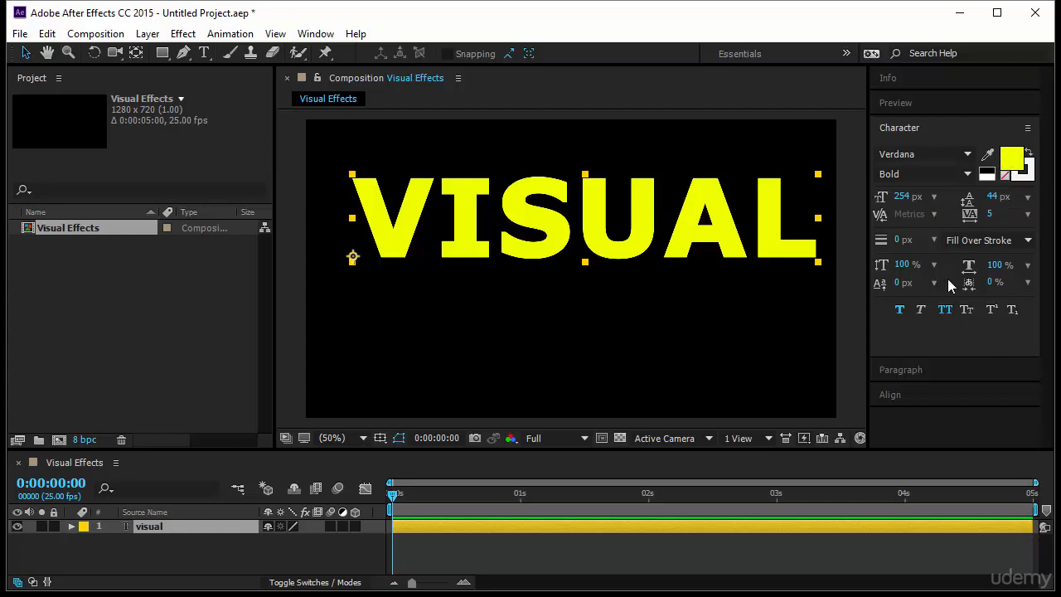
Turn off All Caps and Faux Bold for the text layer, and turn both styles back on
click(945, 309)
click(903, 313)
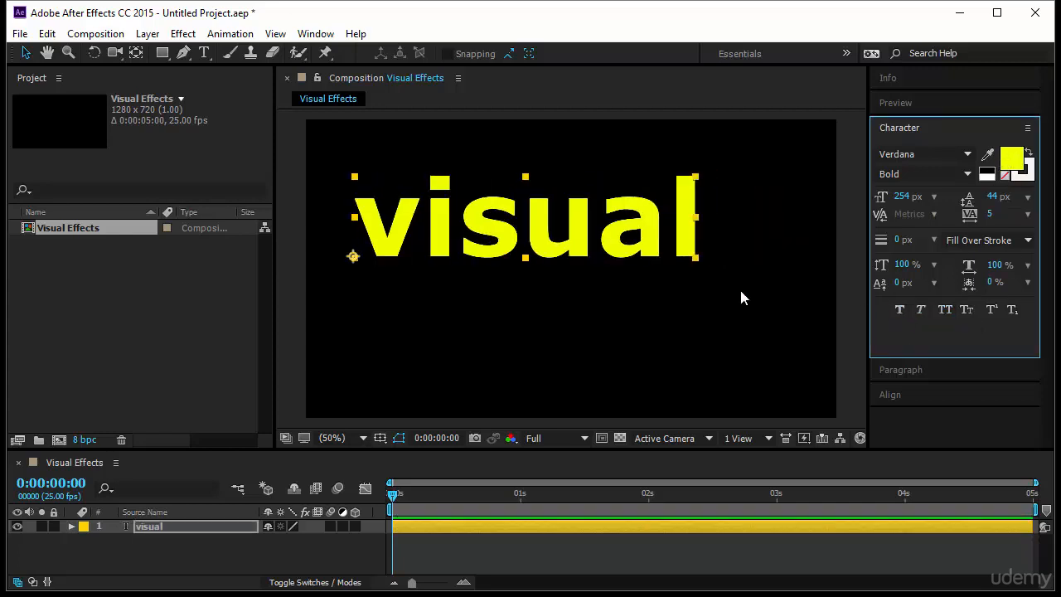
click(948, 313)
click(904, 314)
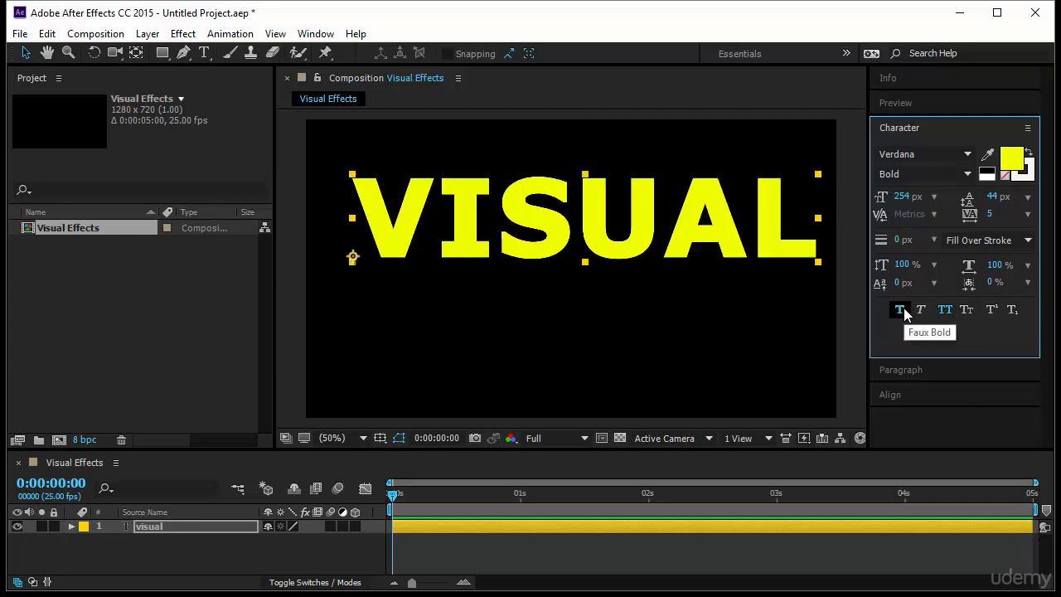
Reduce the font size of the visual text to 242 px
mouse_move(901, 201)
mouse_down()
mouse_move(878, 204)
mouse_move(916, 207)
mouse_move(906, 214)
mouse_up()
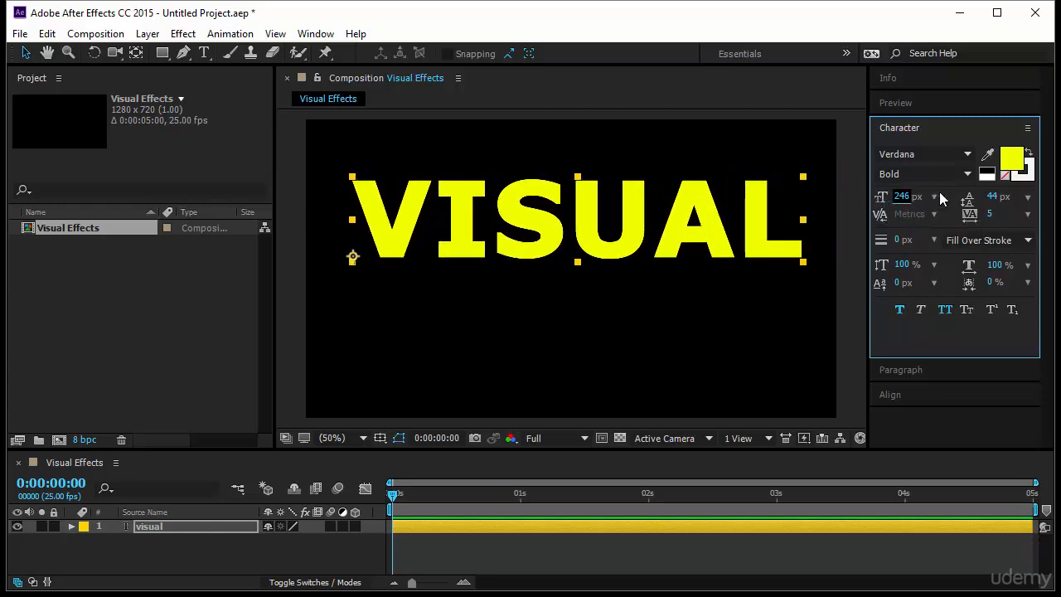
key(ctrl+z)
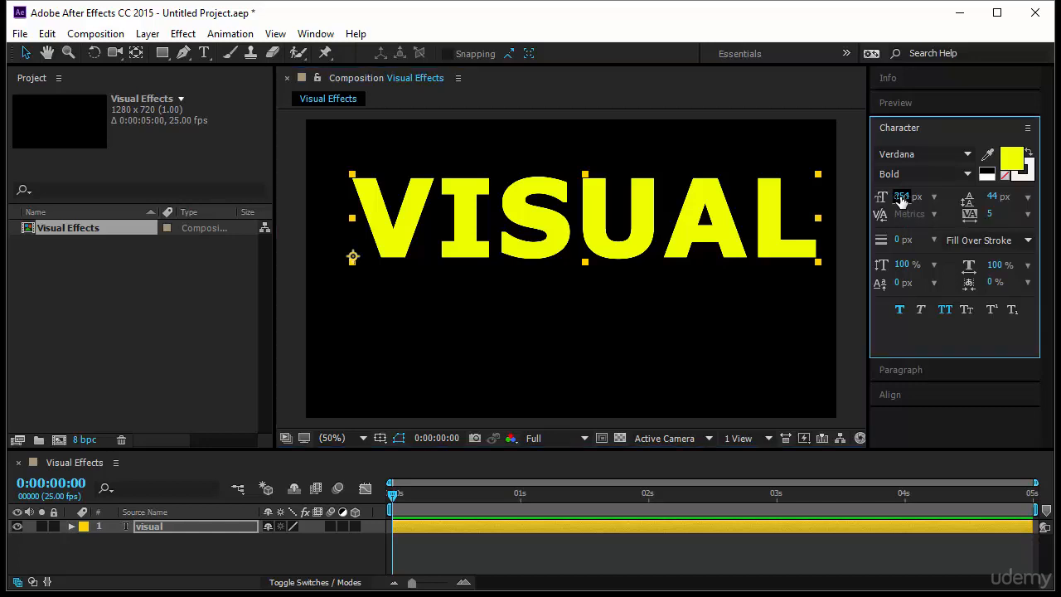
mouse_move(901, 201)
mouse_down()
mouse_move(957, 201)
mouse_move(885, 207)
mouse_move(913, 212)
mouse_up()
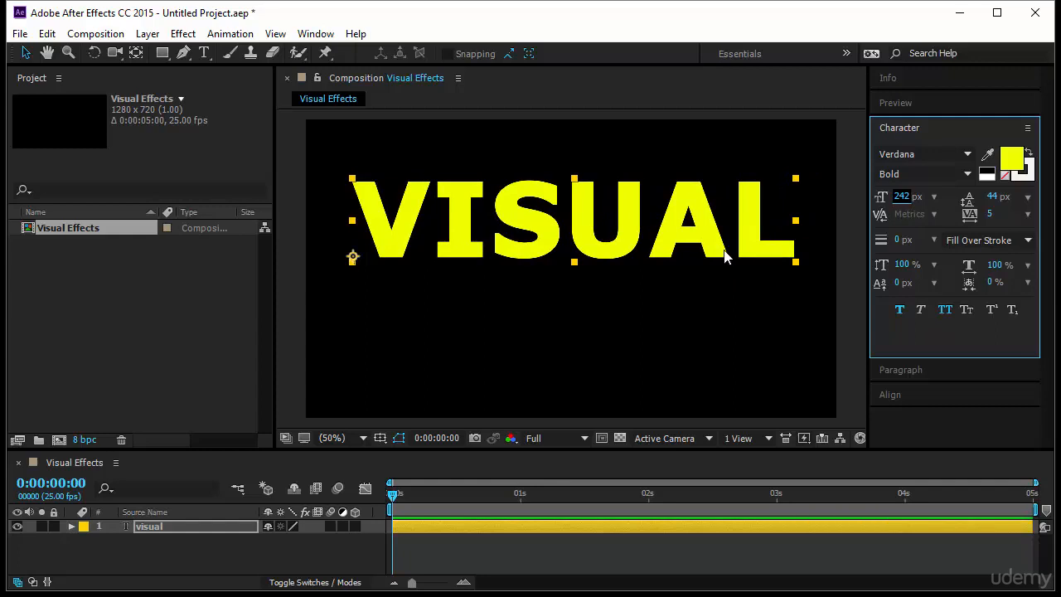
Show the Effects & Presets panel and look through its effect categories
click(323, 37)
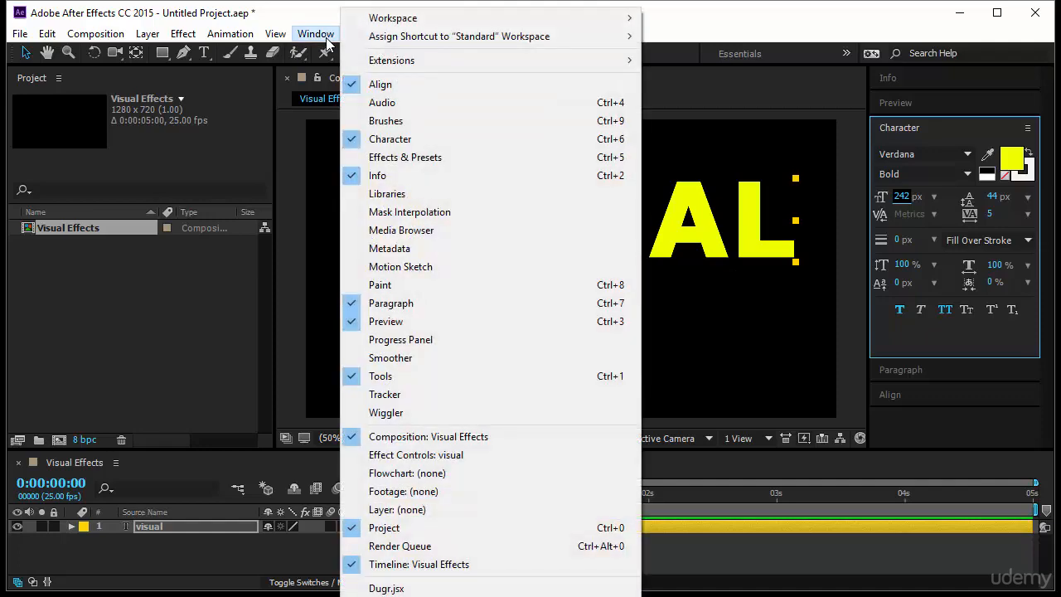
click(352, 156)
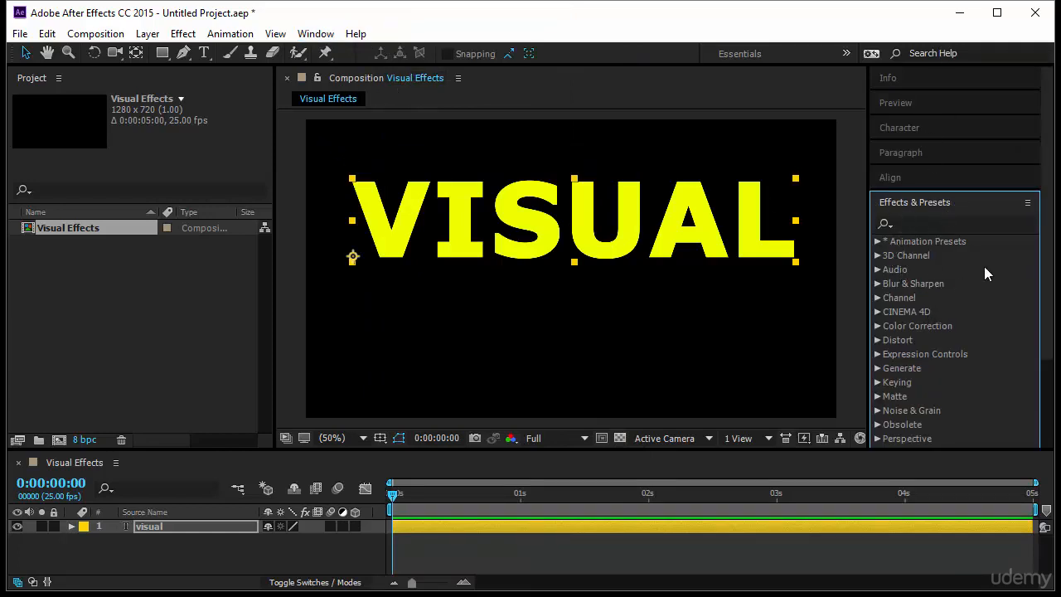
scroll(999, 267, down, 2)
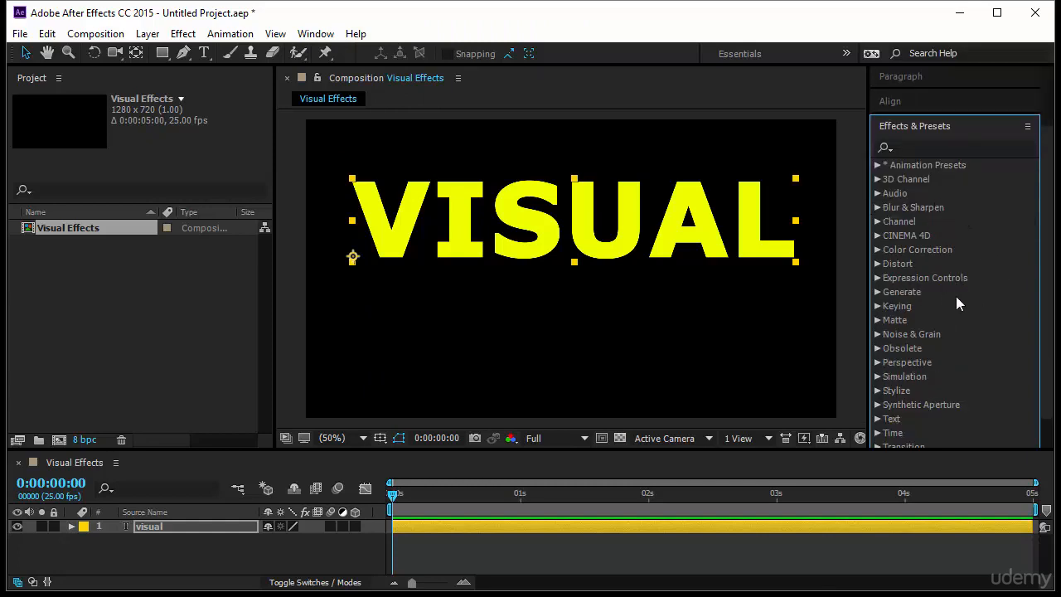
scroll(955, 296, up, 2)
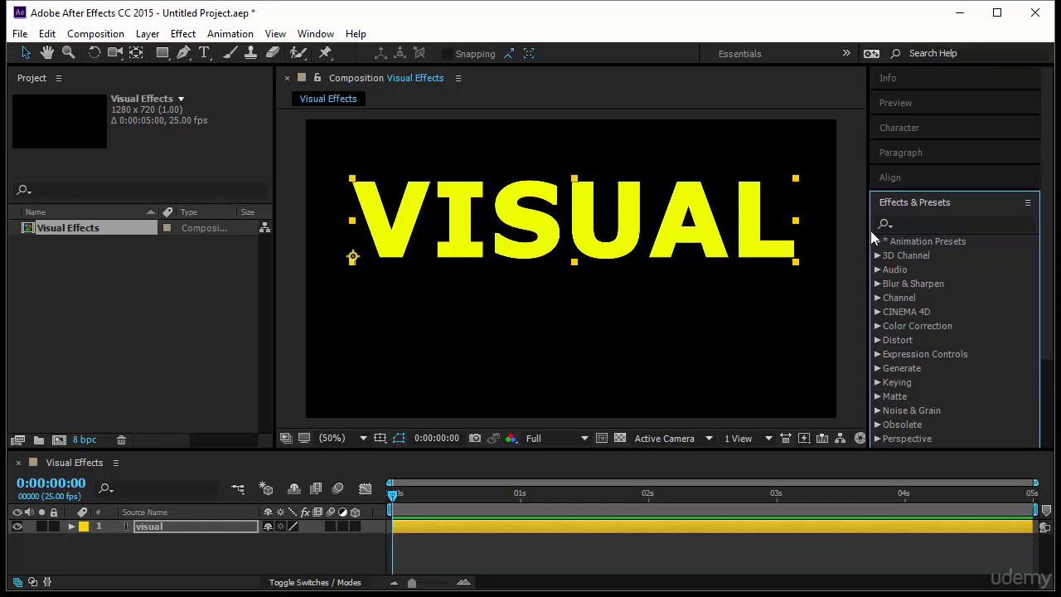
Search the effects for "ball" and apply CC Ball Action to the visual text layer
click(917, 225)
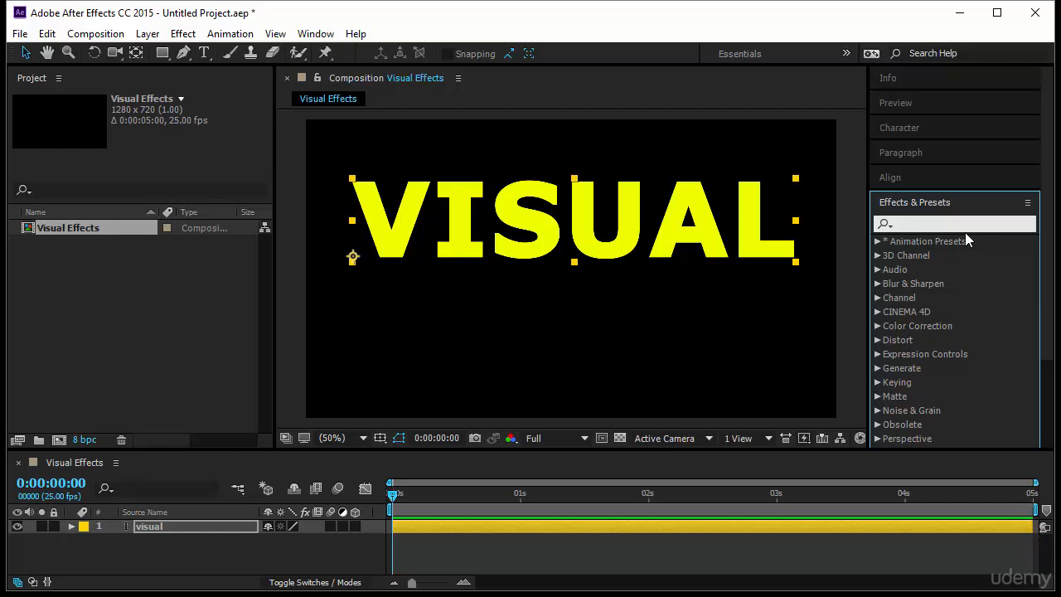
text(ball)
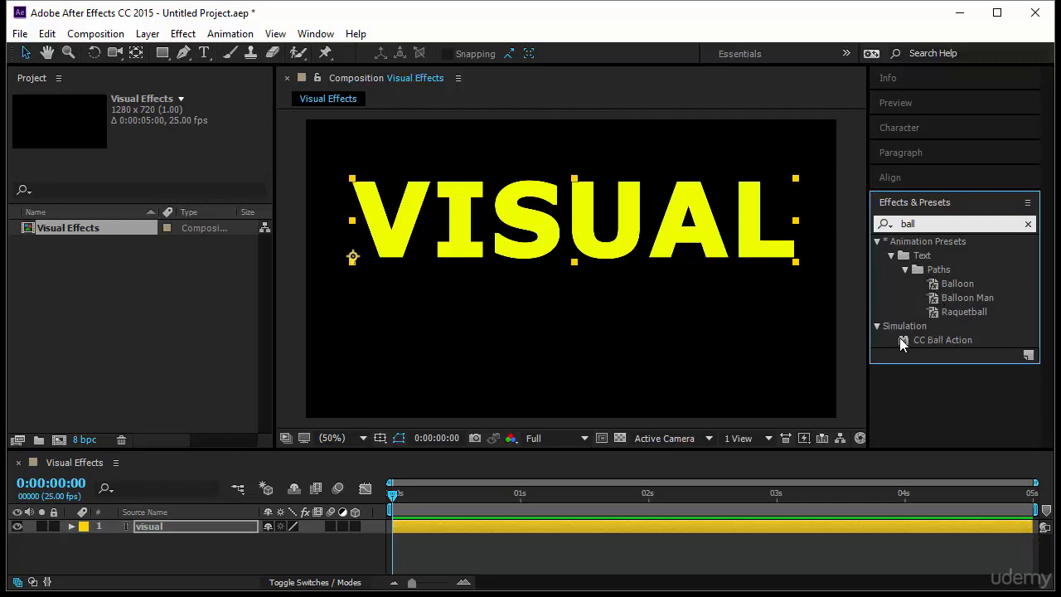
click(949, 341)
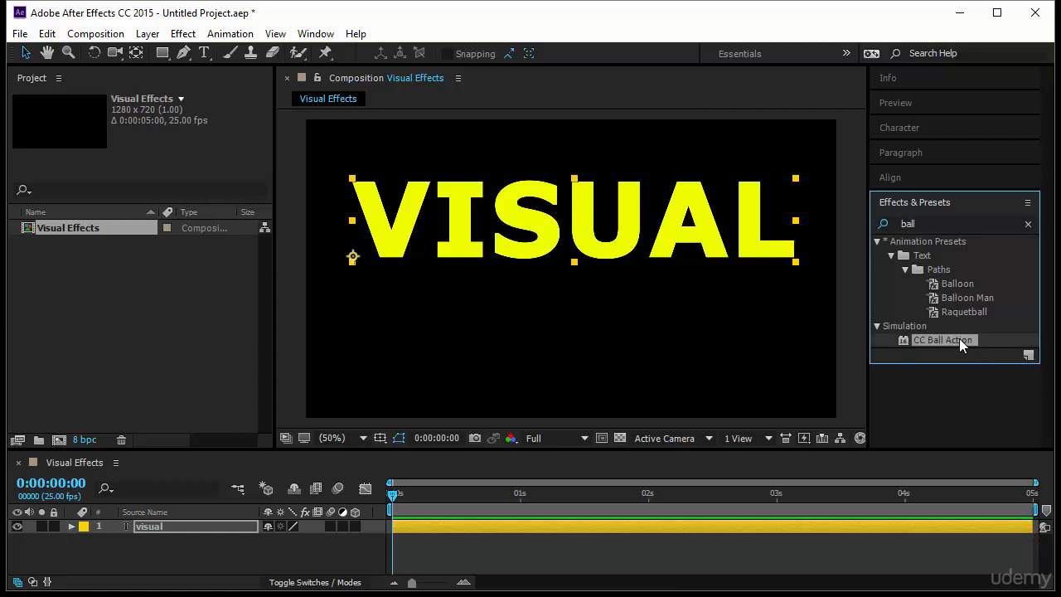
drag(958, 340, 599, 228)
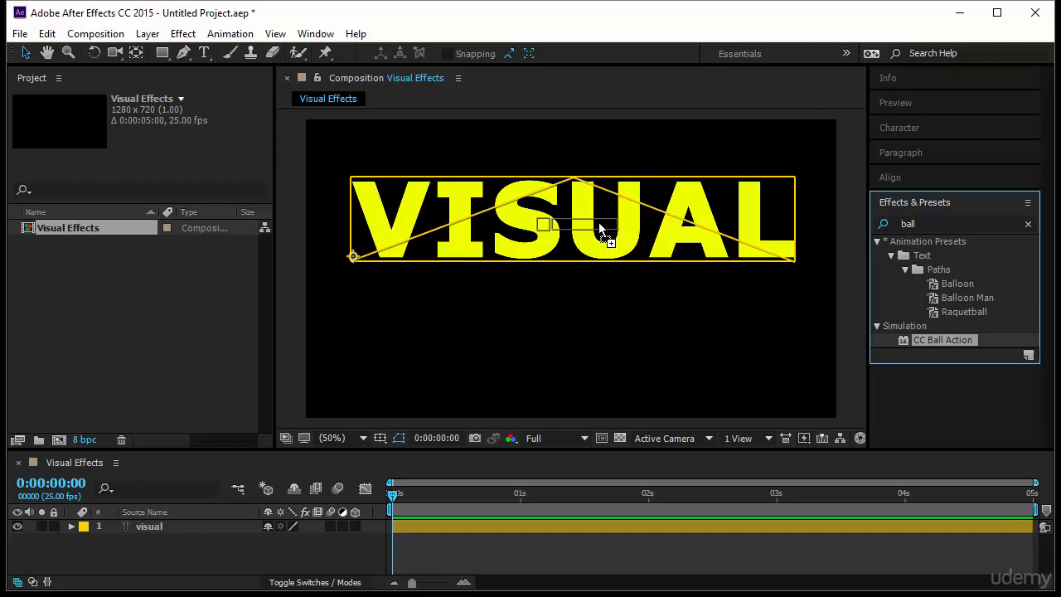
drag(598, 222, 598, 222)
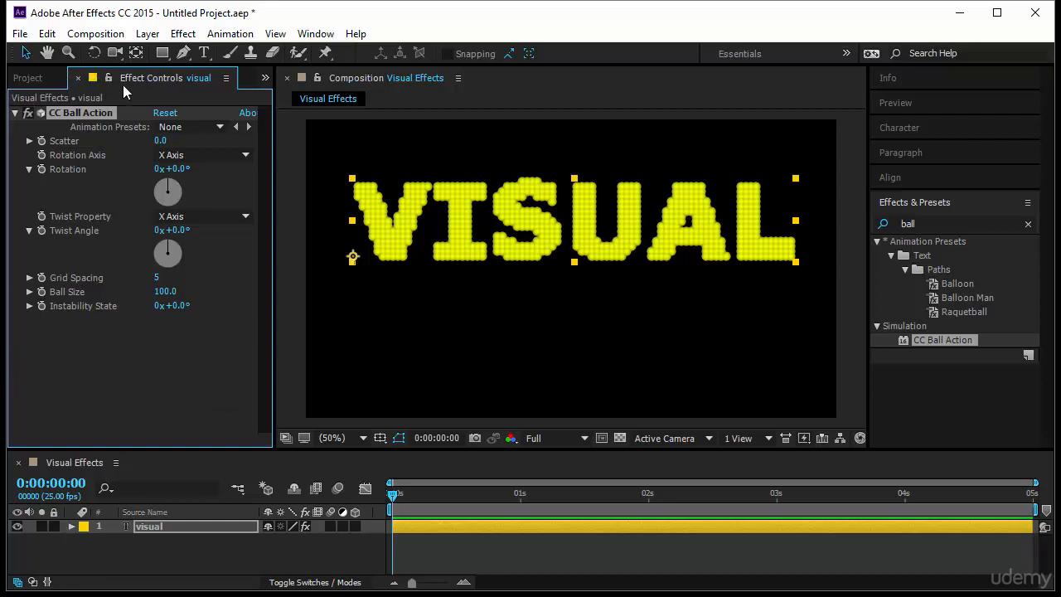
click(200, 83)
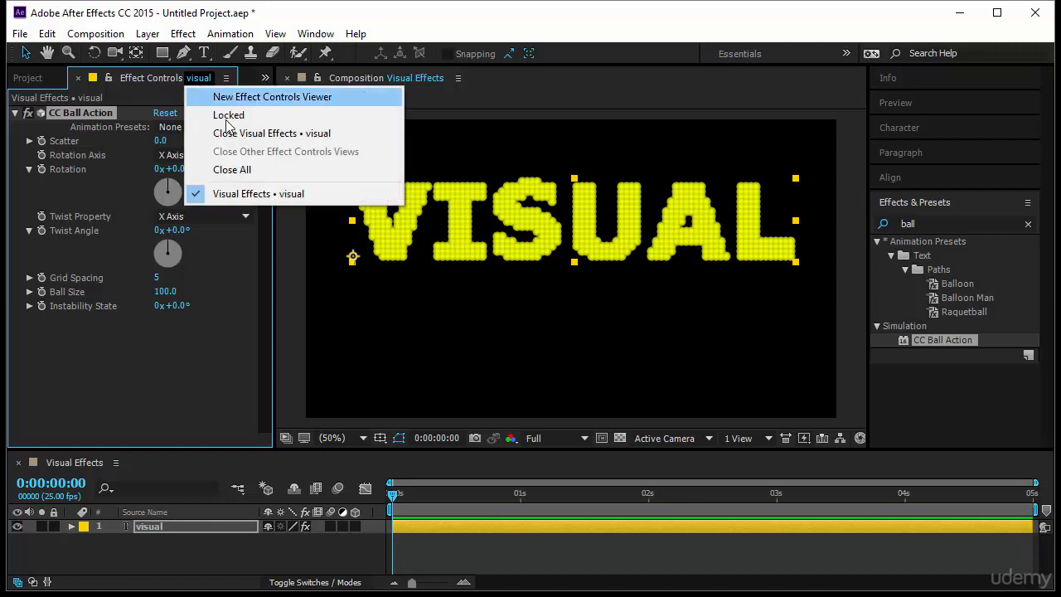
click(156, 77)
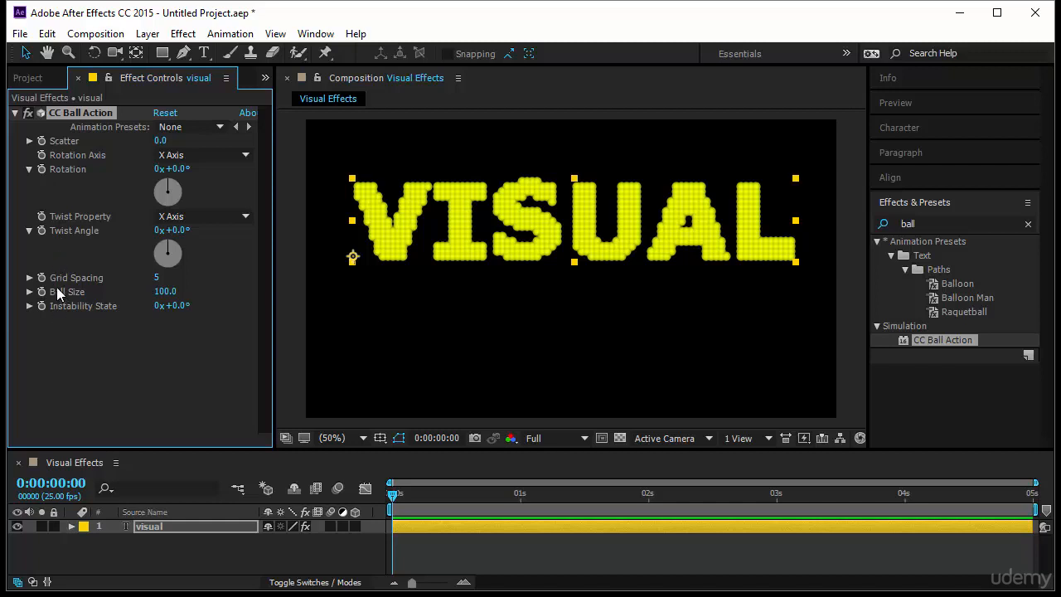
Try a CC Ball Action Scatter value of -43 on the text, and reset Scatter to its default
click(160, 141)
drag(160, 140, 132, 147)
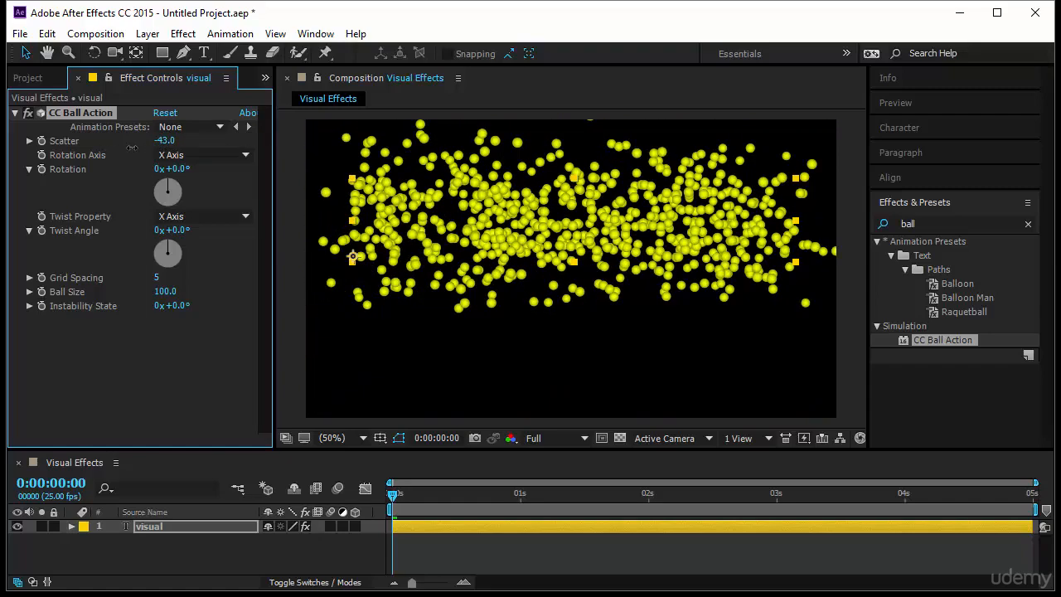
right_click(60, 142)
click(106, 258)
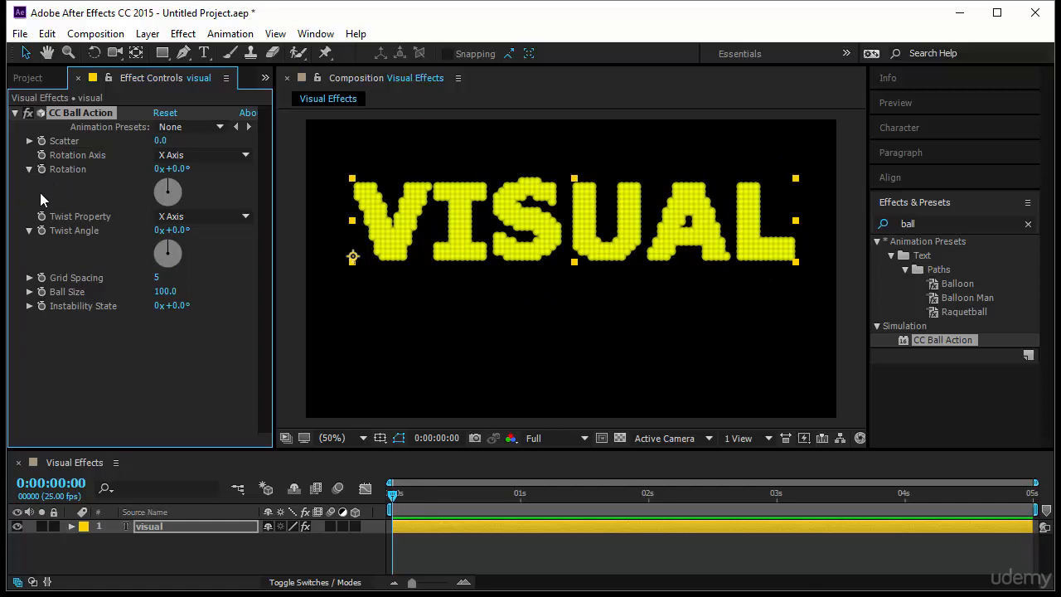
Keep the Rotation Axis on X Axis, try a Rotation of -22°, and reset Rotation to its default
click(188, 156)
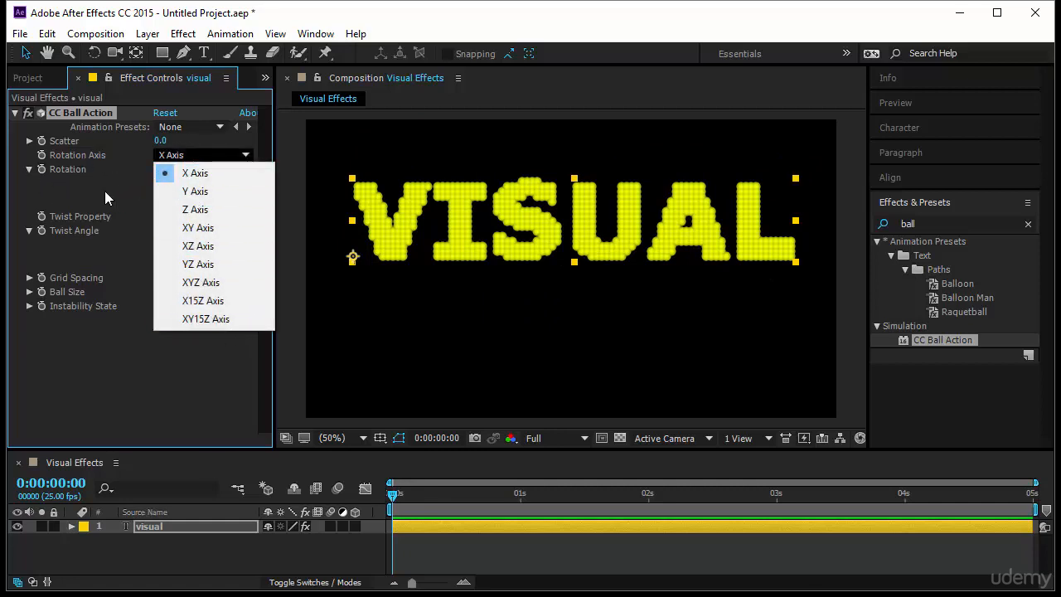
click(195, 174)
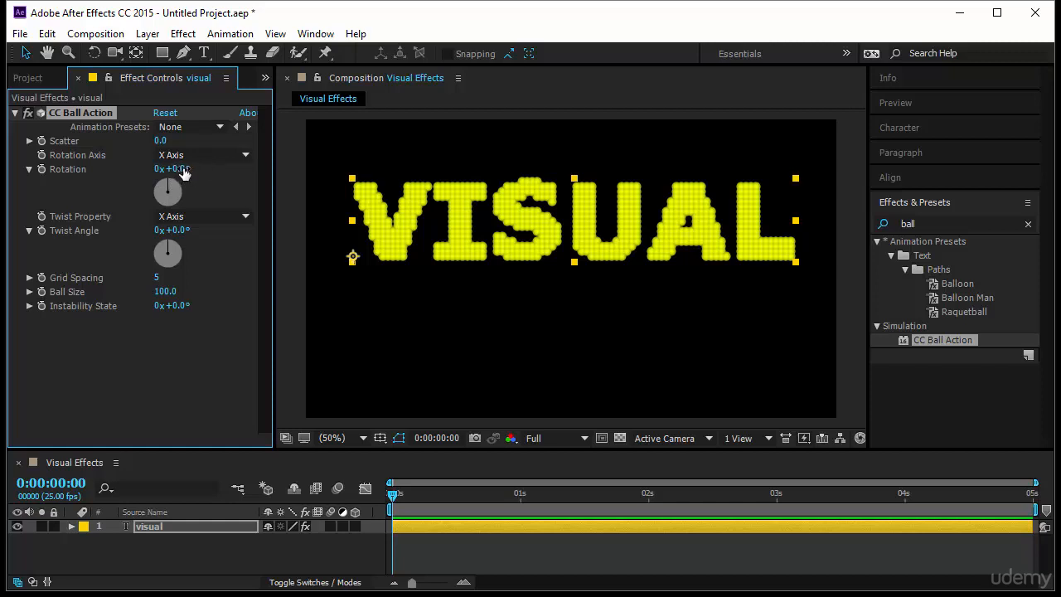
drag(184, 171, 207, 210)
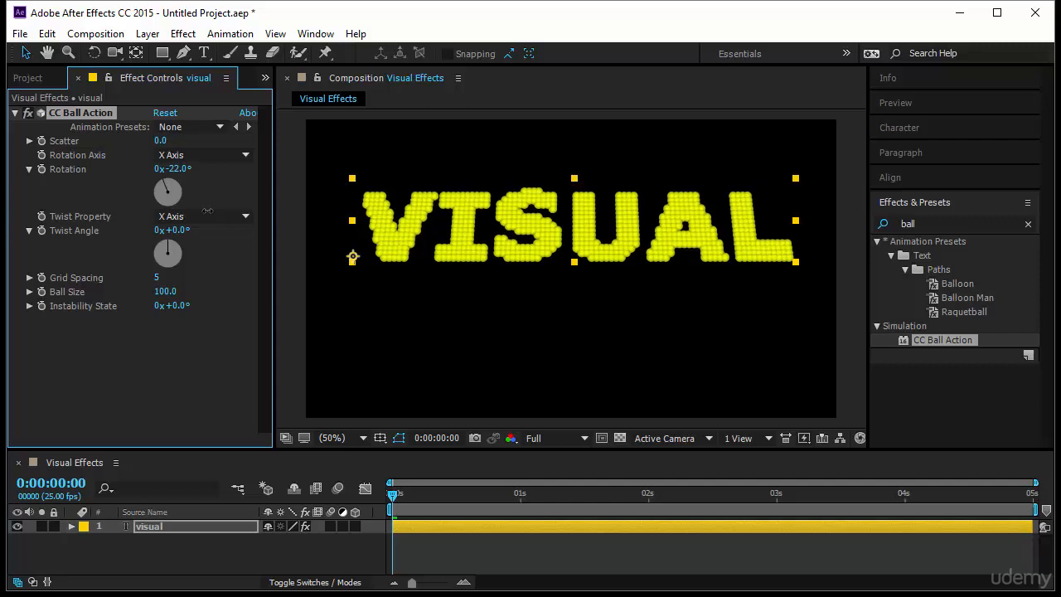
right_click(76, 169)
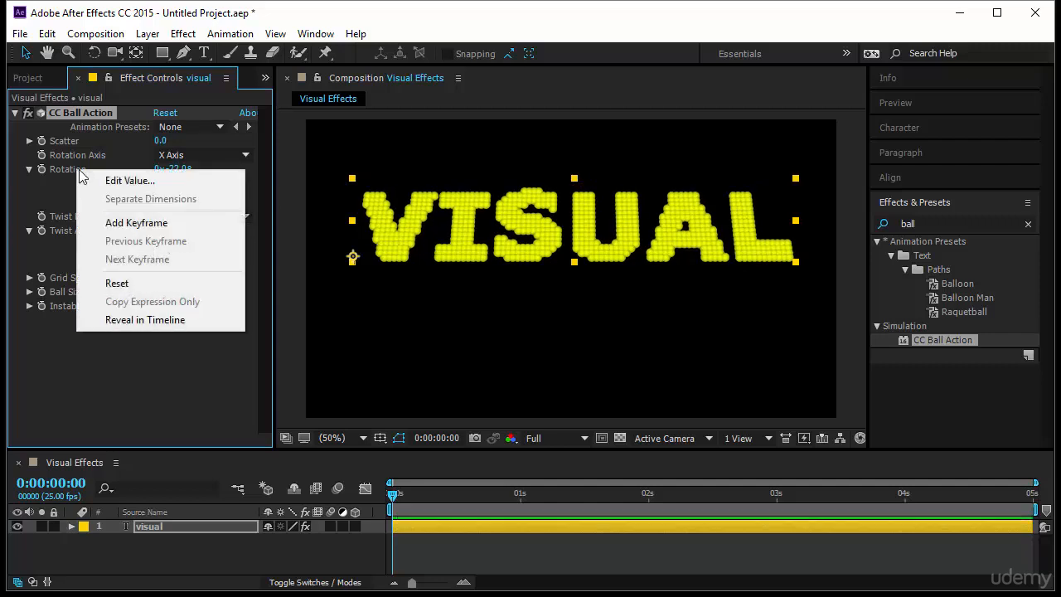
click(142, 283)
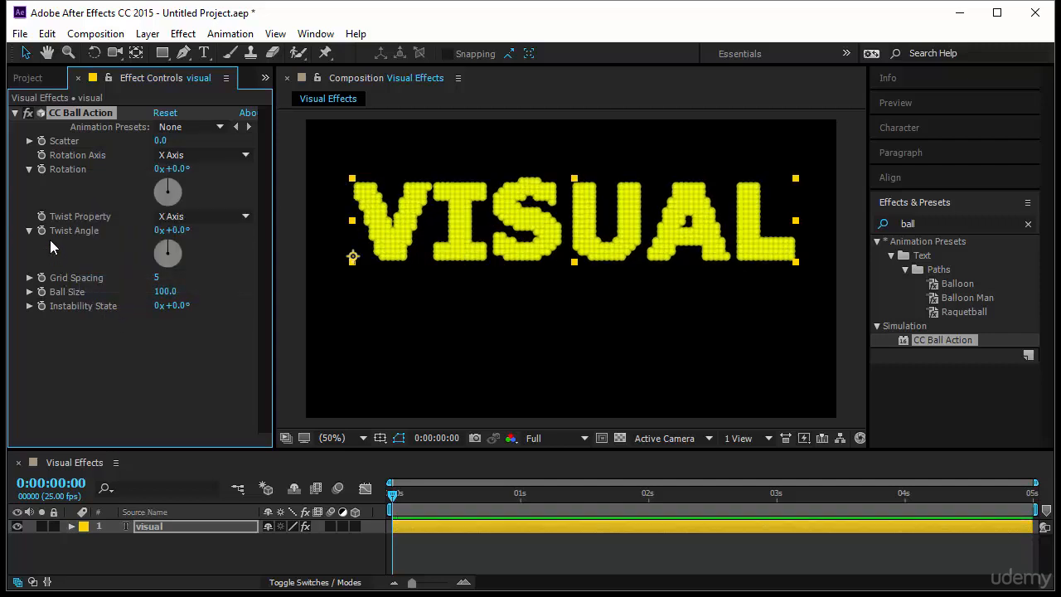
Keep the Twist Property on X Axis, try Twist Angles of 90° and -18°, and reset Twist Angle to its default
click(203, 215)
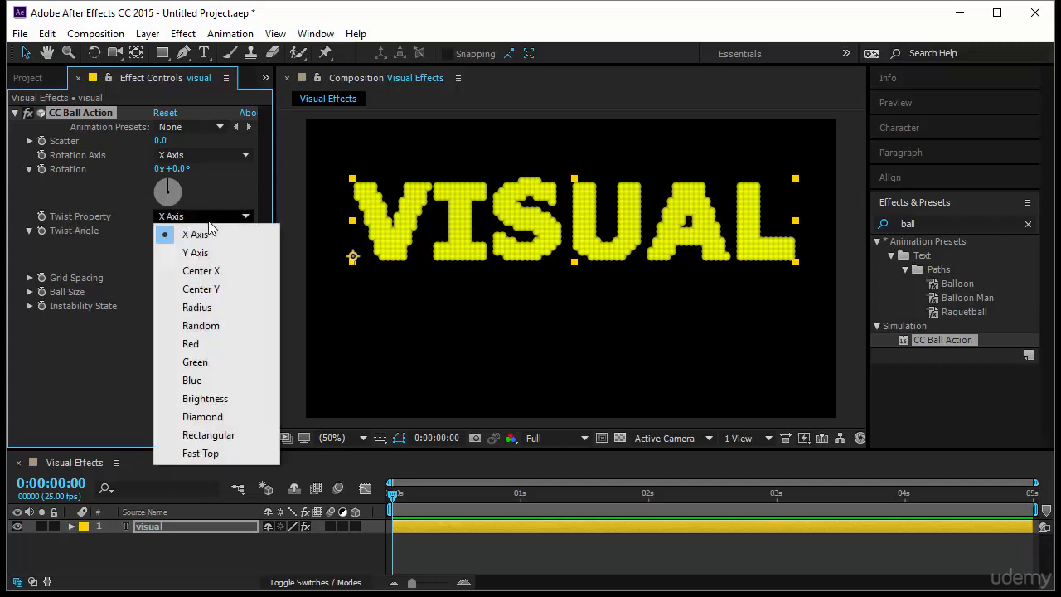
click(113, 255)
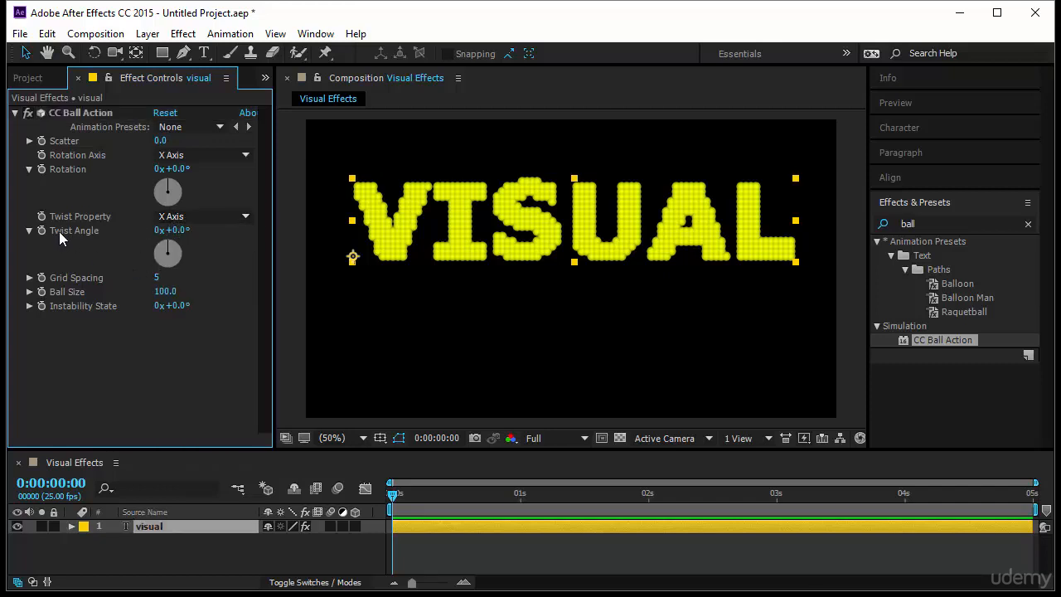
click(180, 233)
text(90)
key(Return)
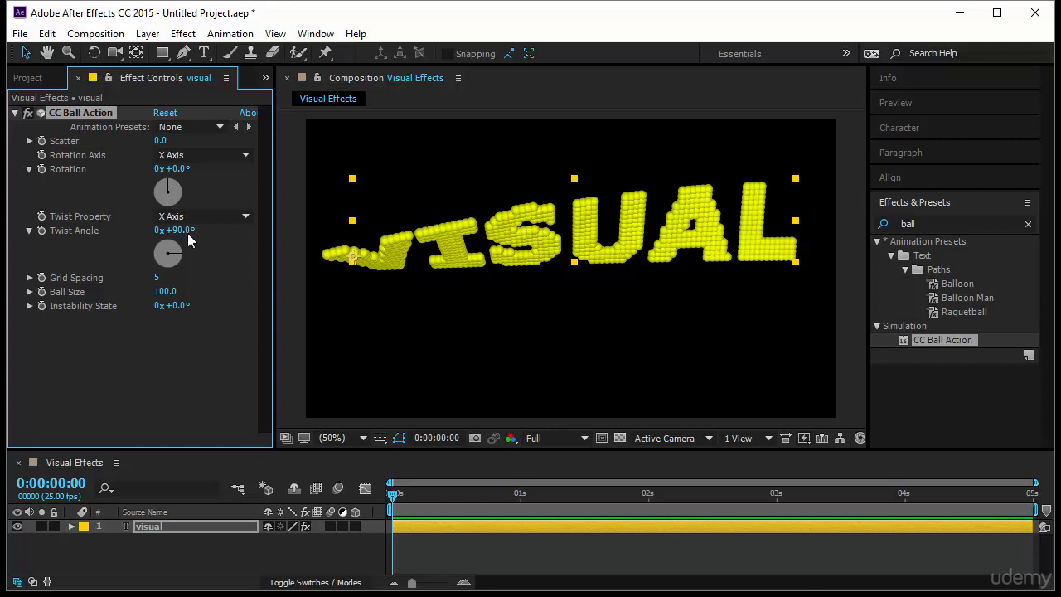
drag(187, 235, 78, 235)
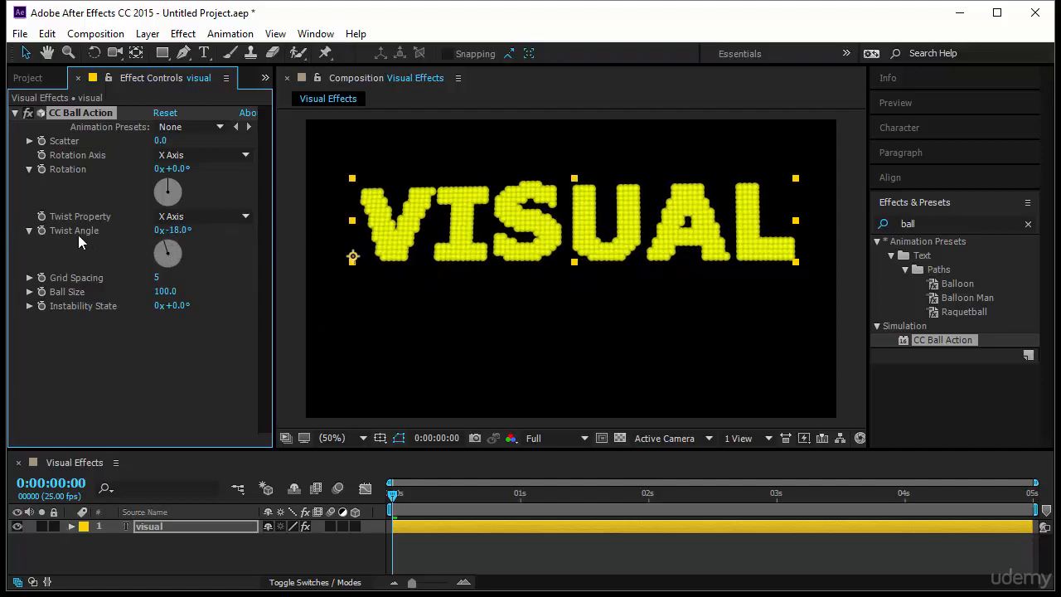
right_click(74, 230)
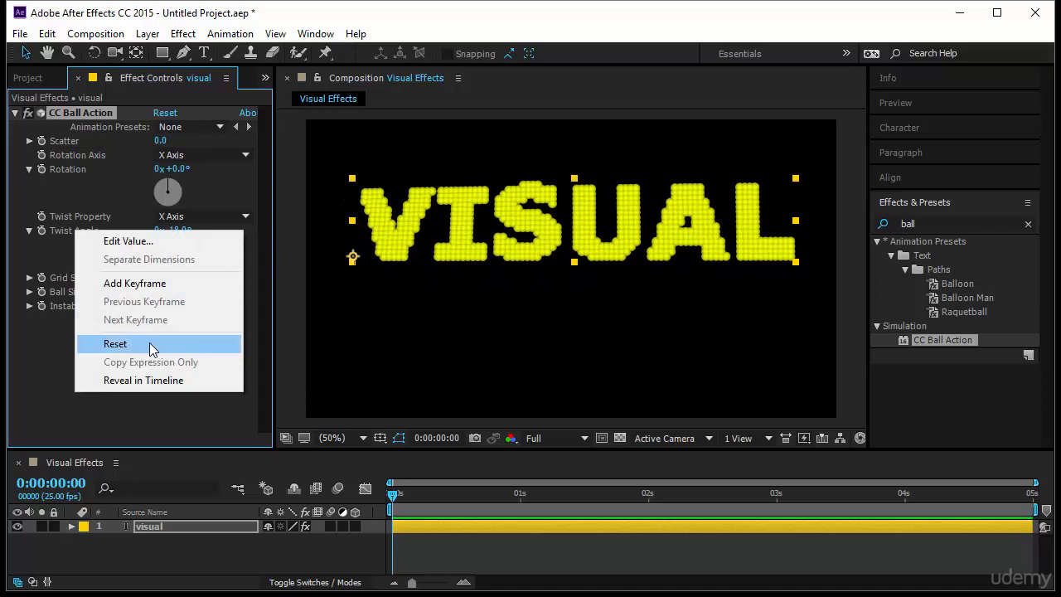
click(152, 344)
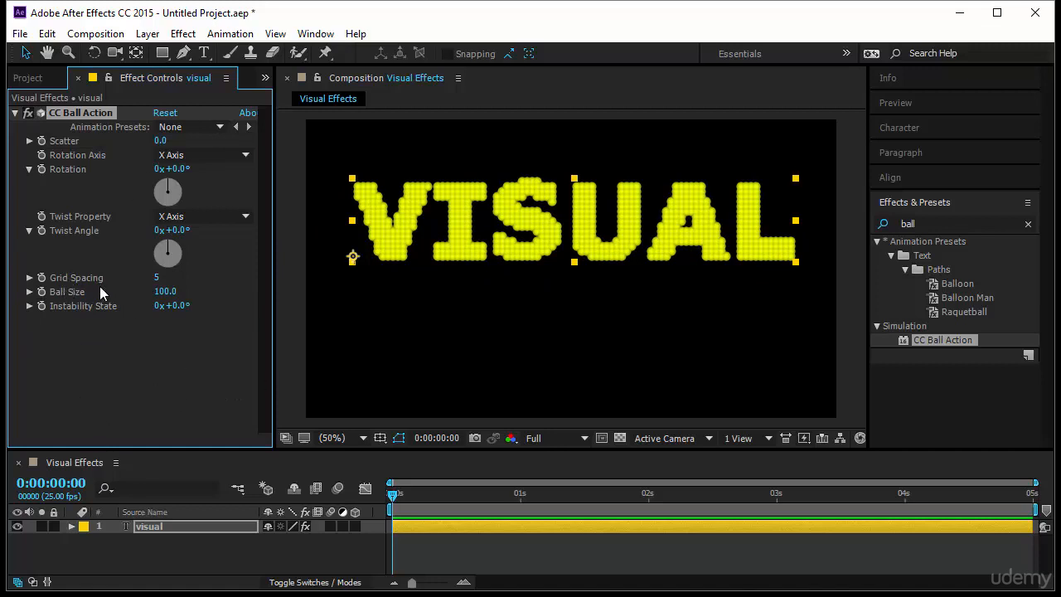
Set the CC Ball Action Grid Spacing to 3 and Ball Size to 55
mouse_move(156, 278)
mouse_down()
mouse_move(196, 279)
mouse_move(149, 285)
mouse_up()
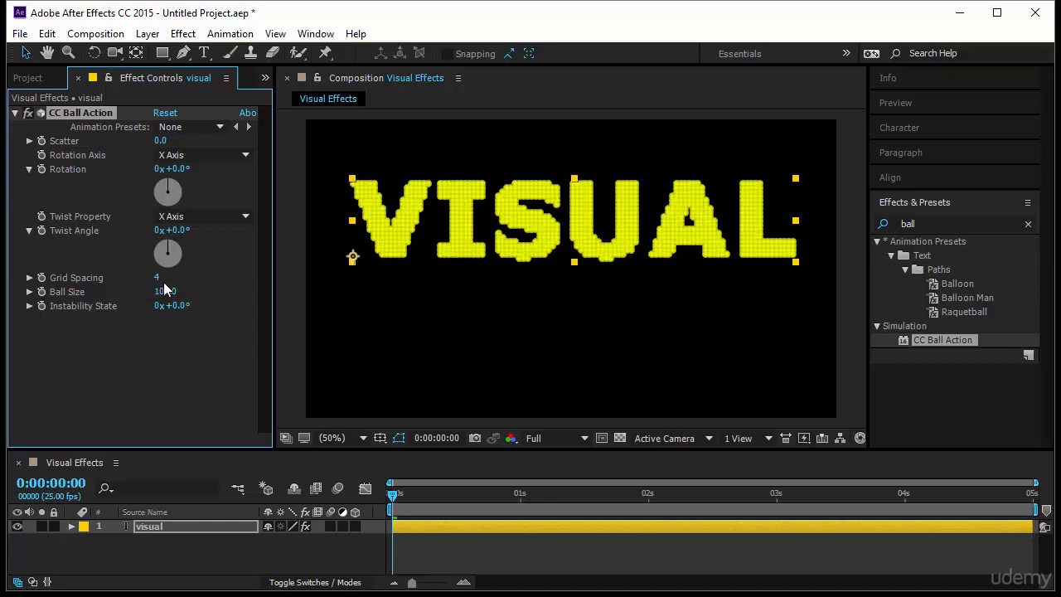
click(159, 278)
text(3)
key(Return)
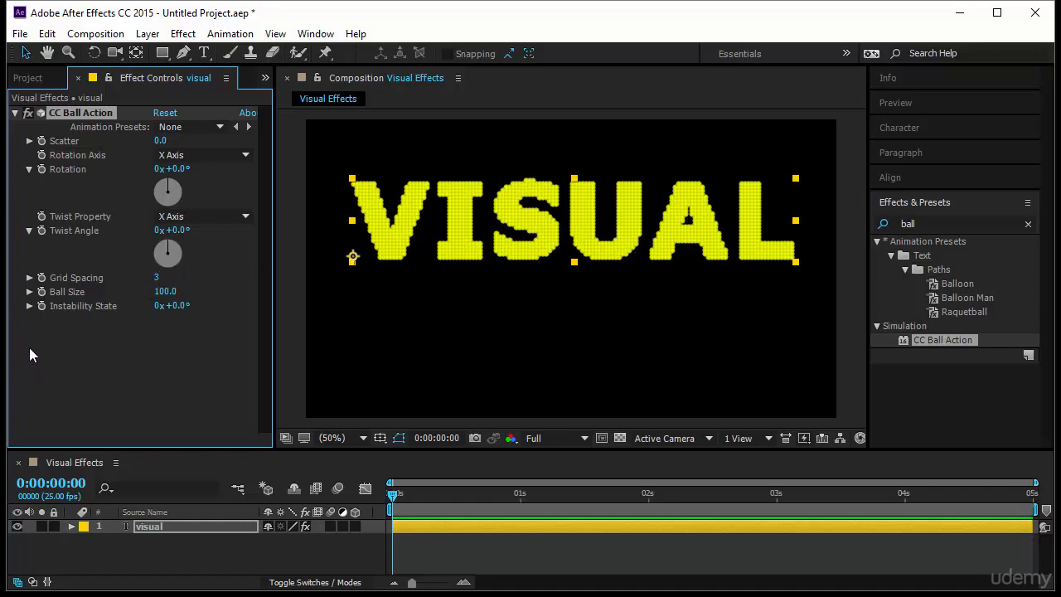
click(159, 279)
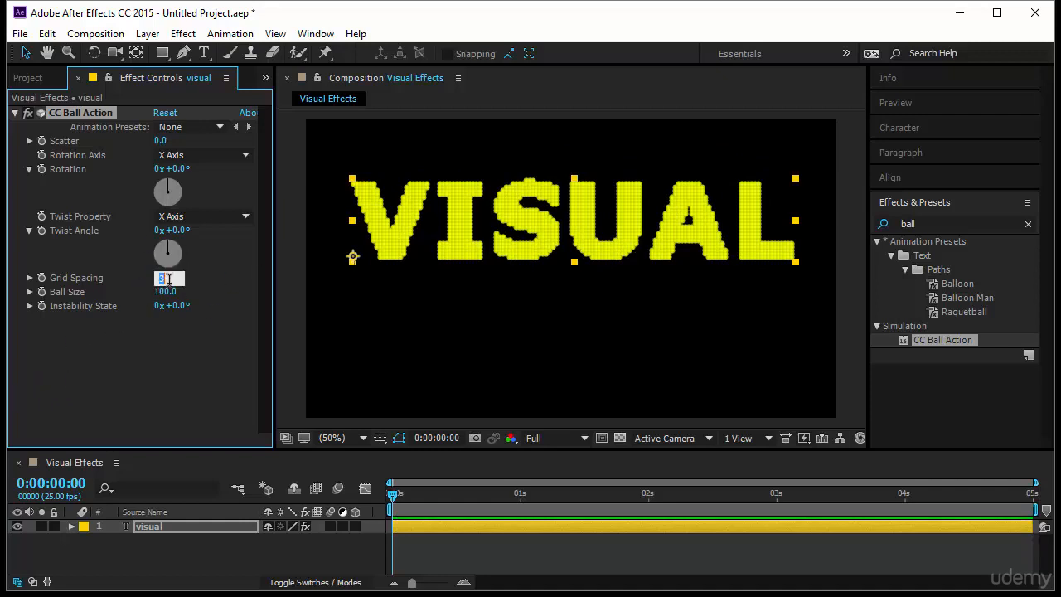
click(166, 332)
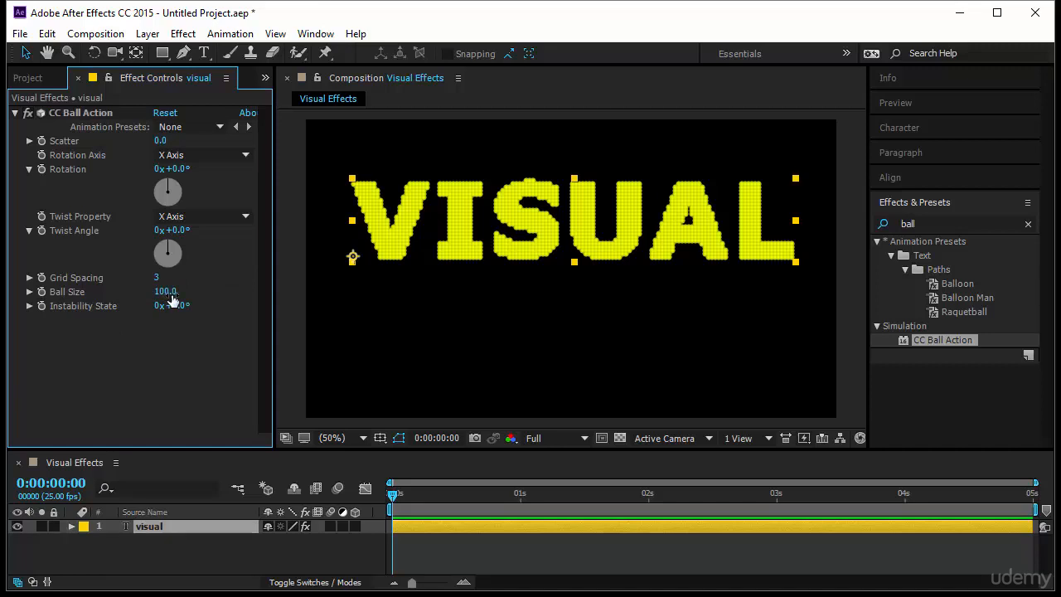
drag(171, 299, 143, 300)
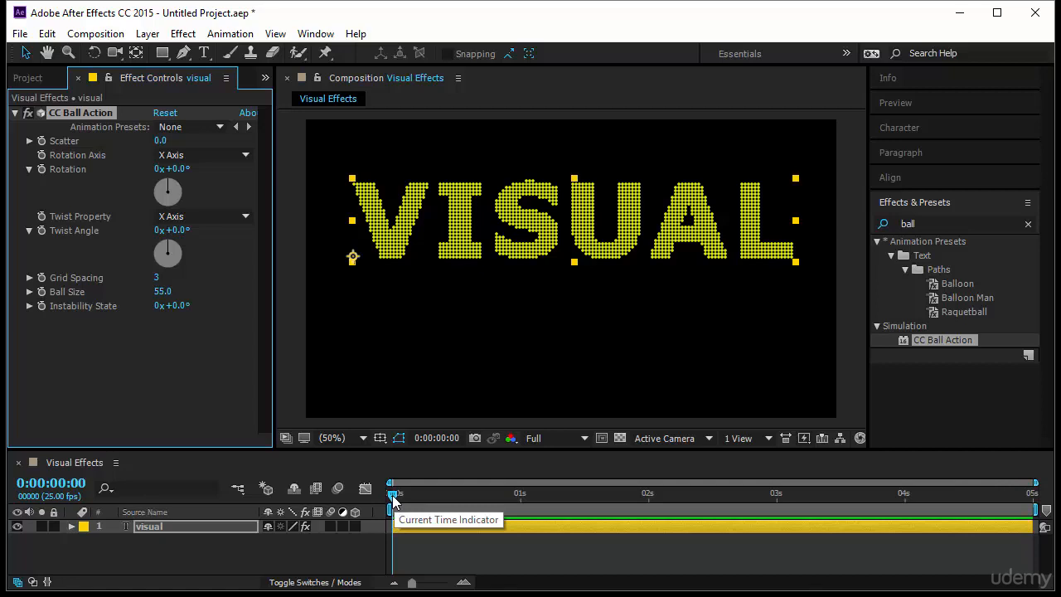
Add a Scatter keyframe of 1000 at the one-second mark and reveal the visual layer's keyframes in the timeline
drag(392, 495, 521, 511)
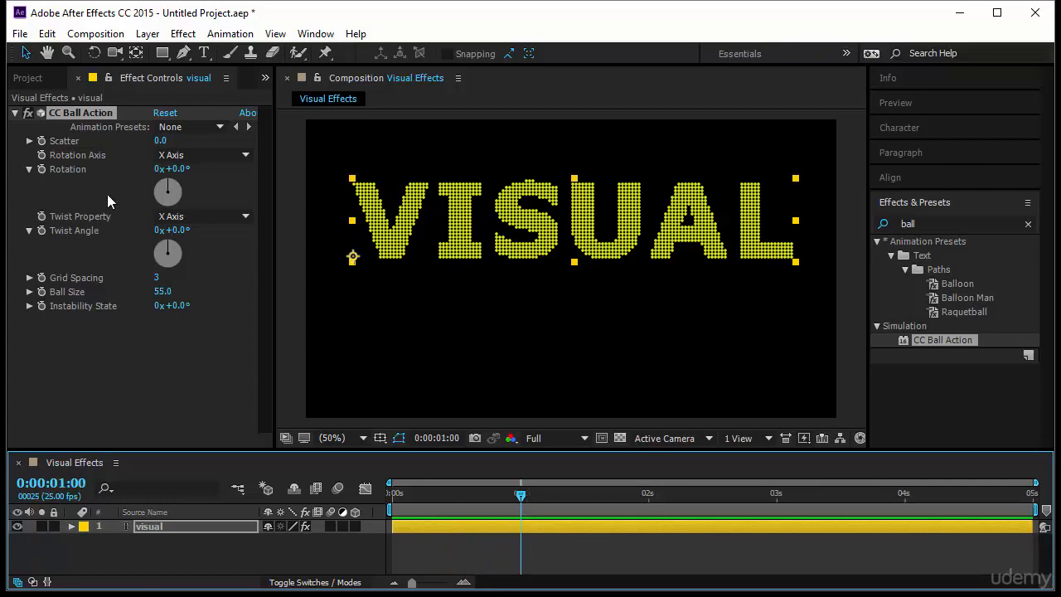
drag(161, 143, 280, 139)
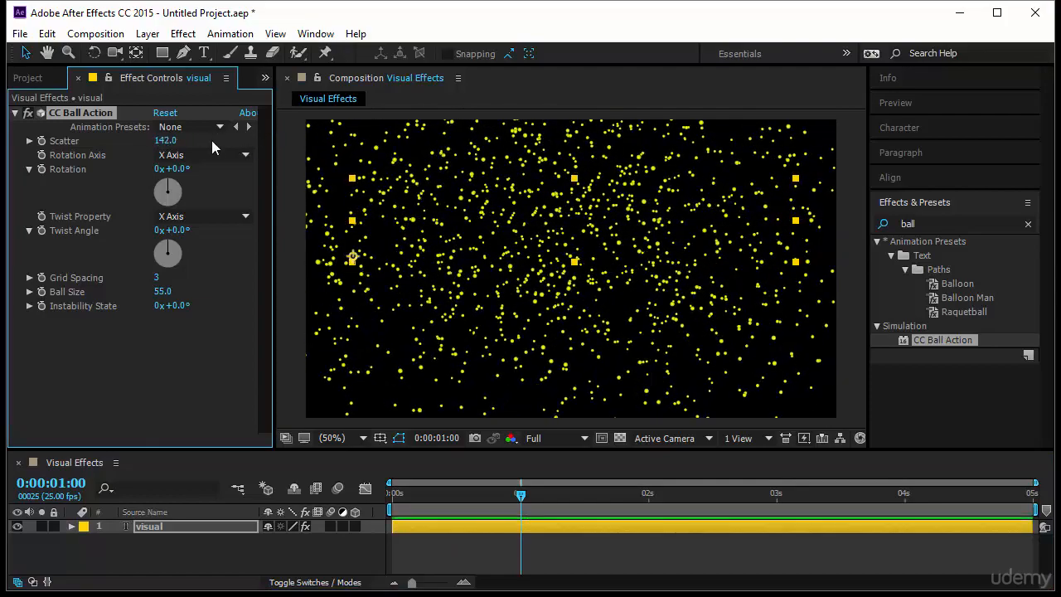
click(166, 141)
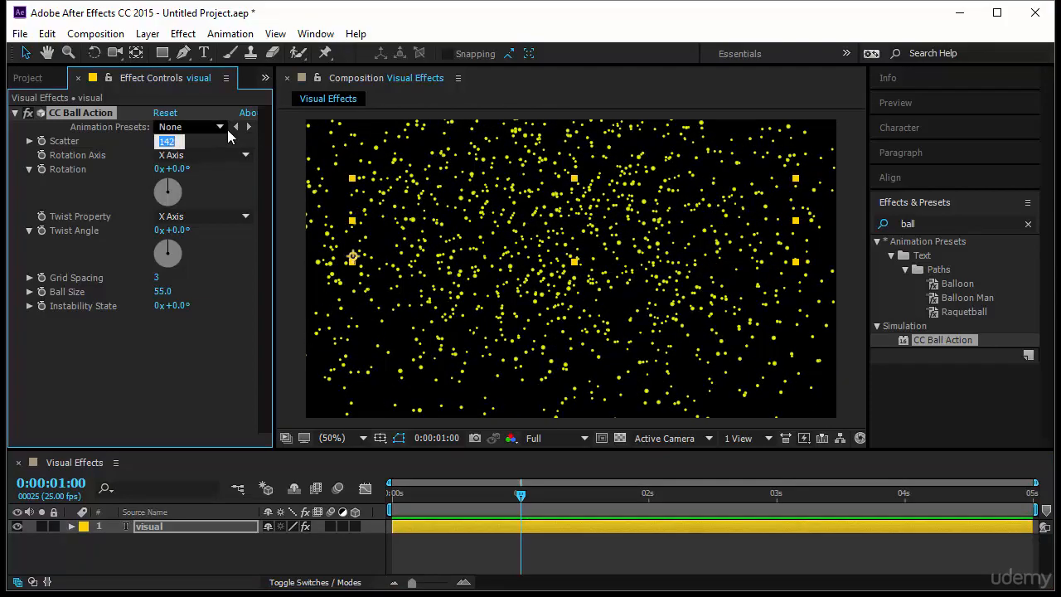
text(1000)
key(Return)
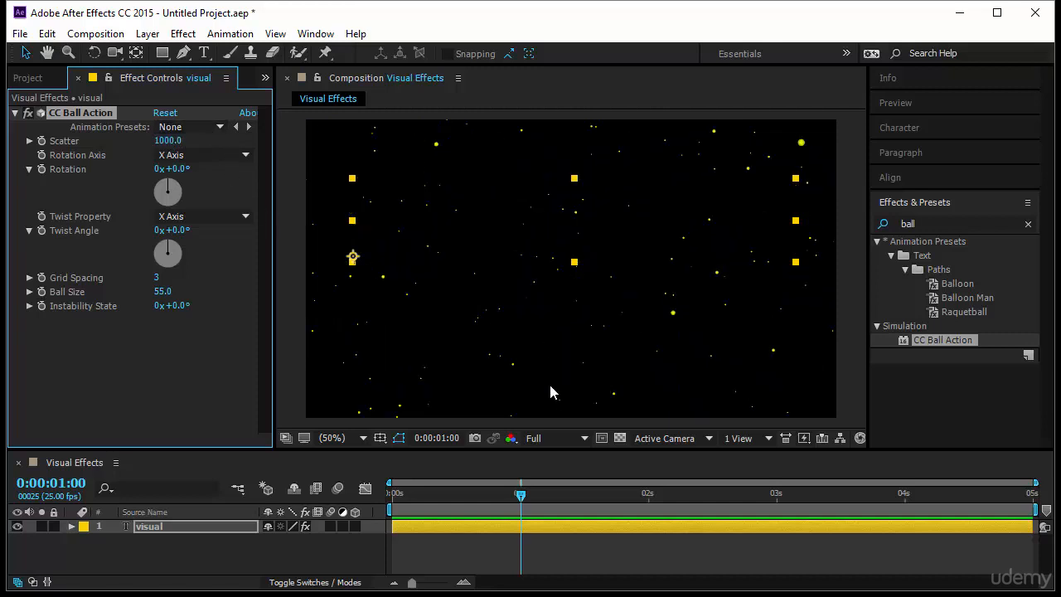
click(41, 141)
click(199, 527)
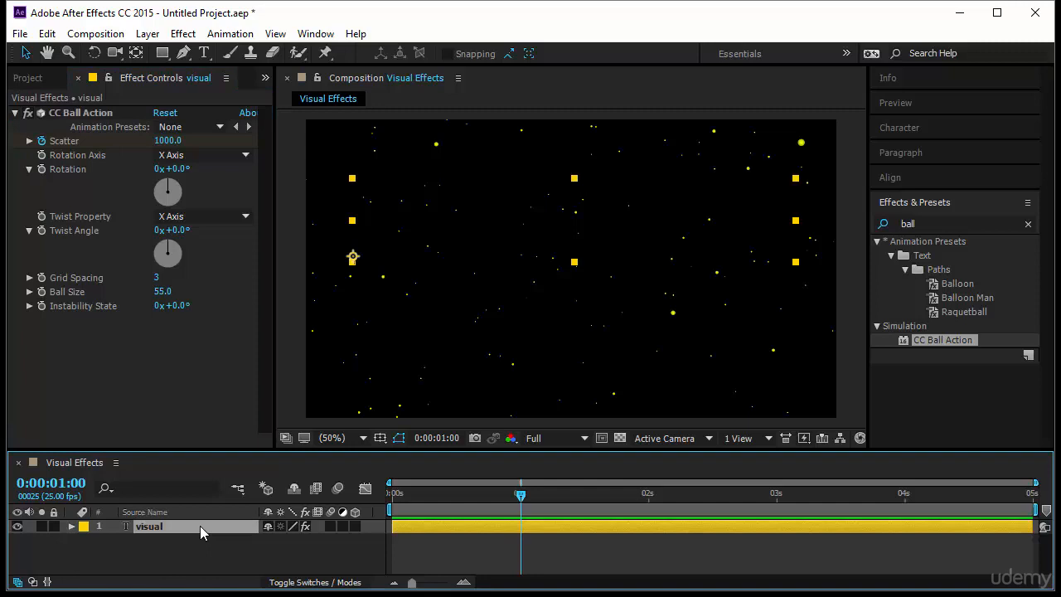
key(u)
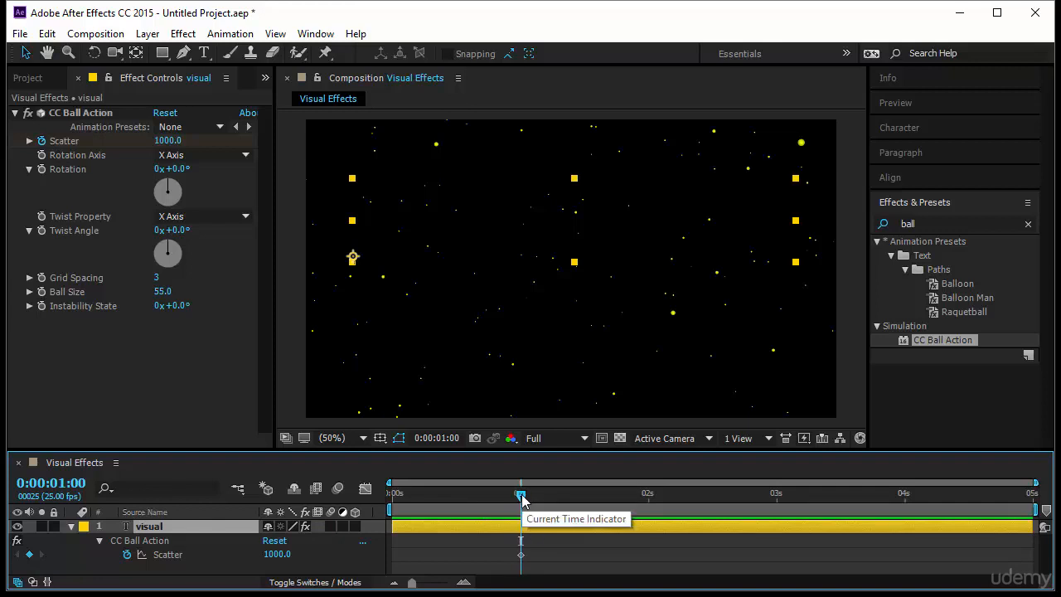
Add a Scatter keyframe of 0 at the start of the composition
drag(522, 495, 383, 512)
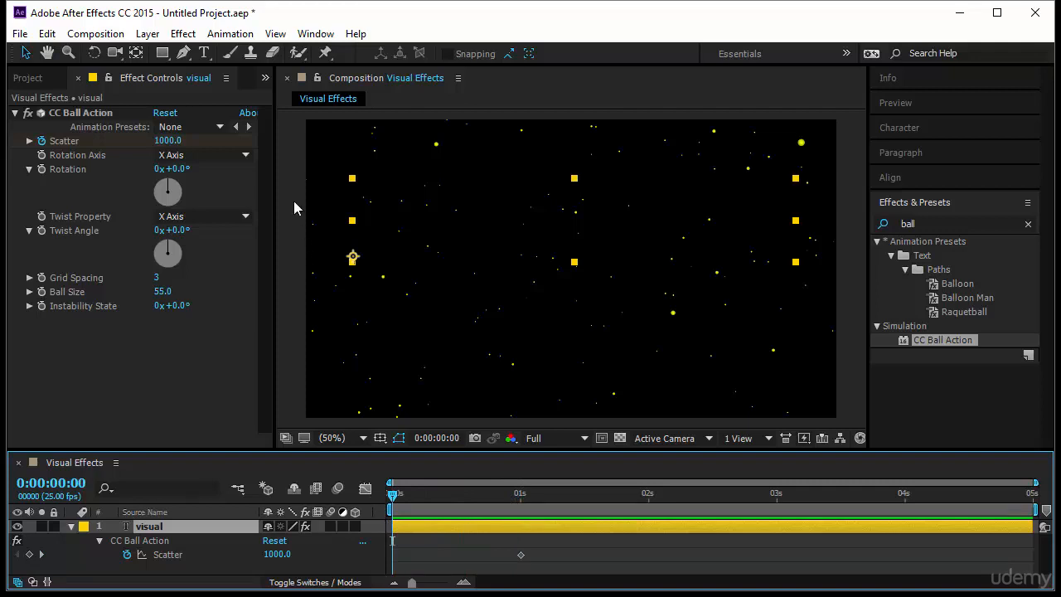
click(168, 141)
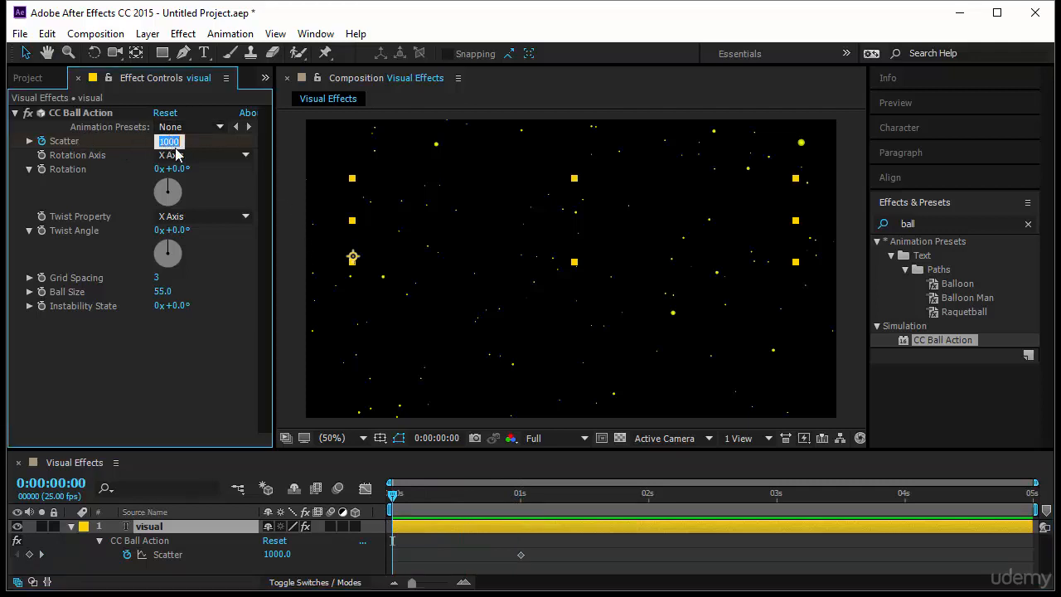
text(0)
key(Return)
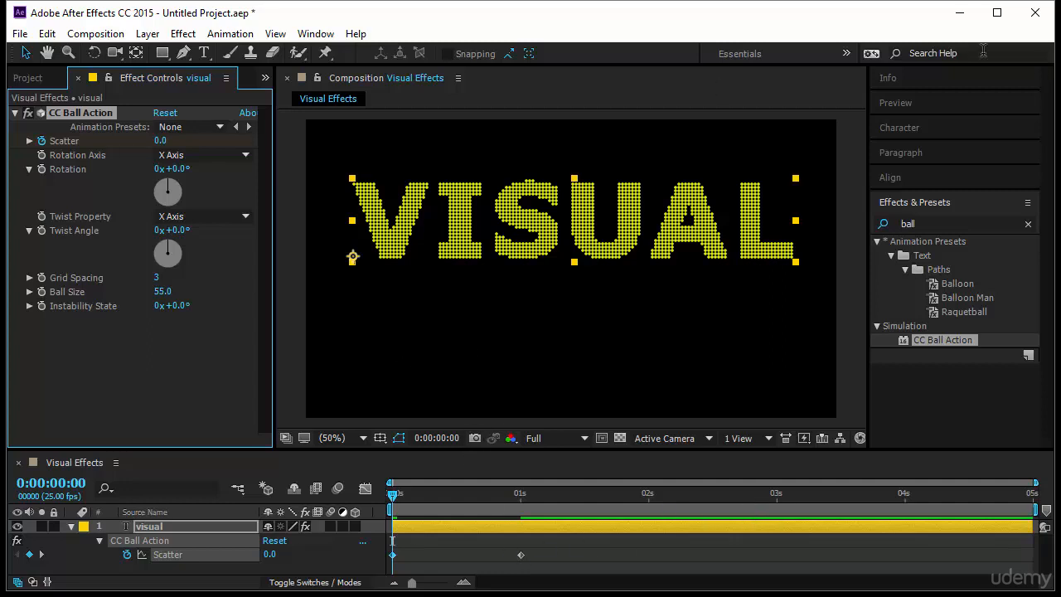
Play back the Scatter animation from the start of the composition to check how the text breaks apart
click(965, 104)
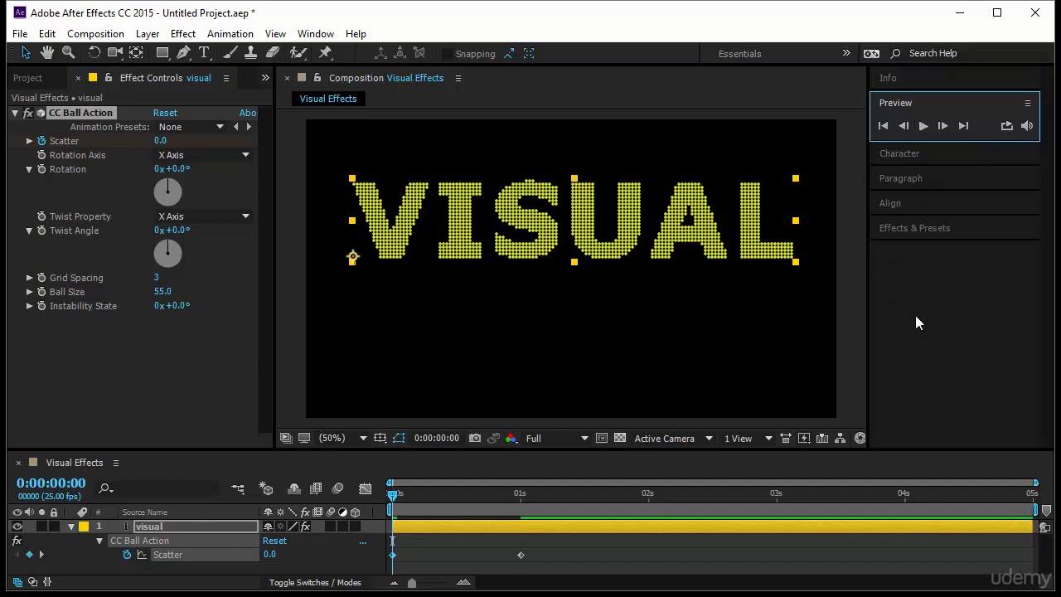
key(space)
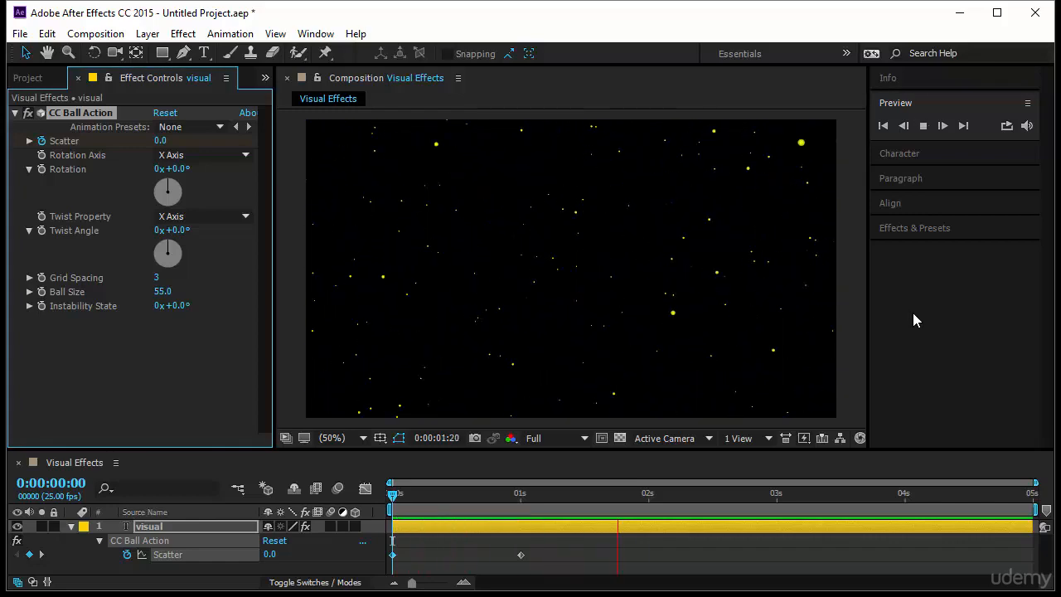
click(387, 501)
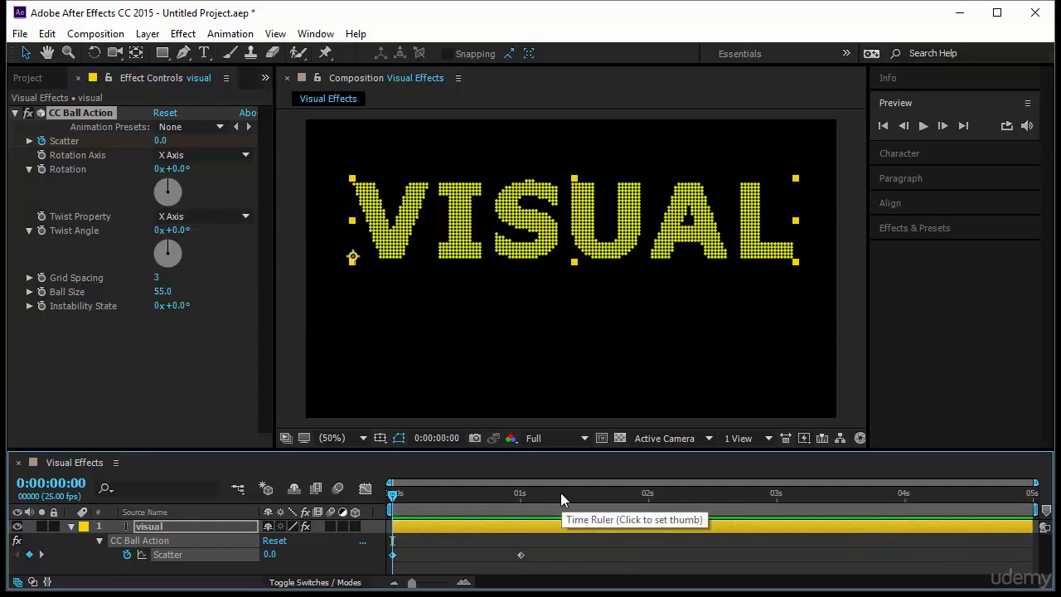
key(space)
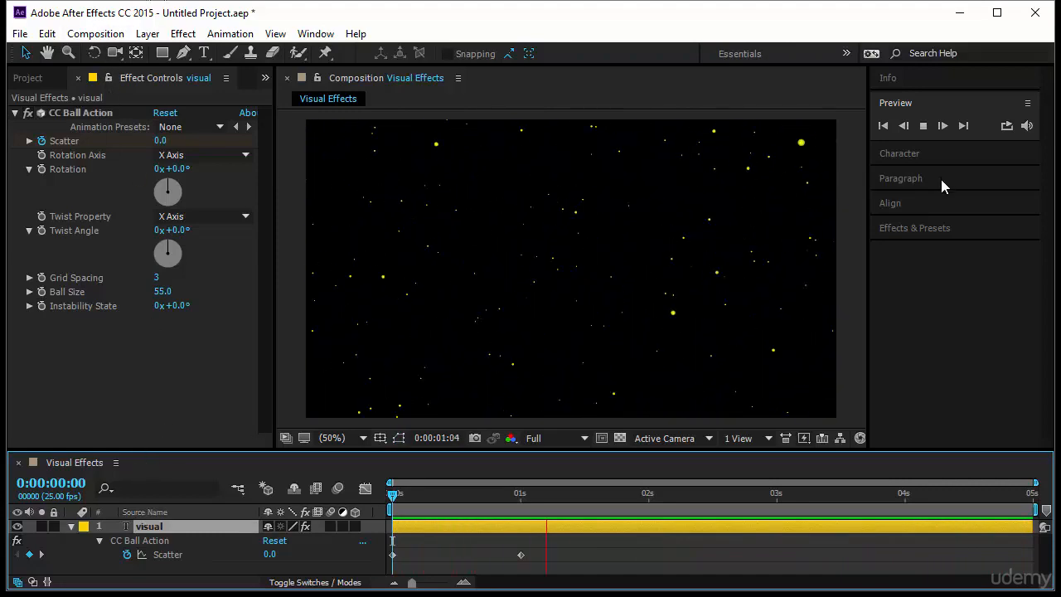
Change the fill colour of the visual text to blue 1200FF
click(934, 151)
click(1011, 158)
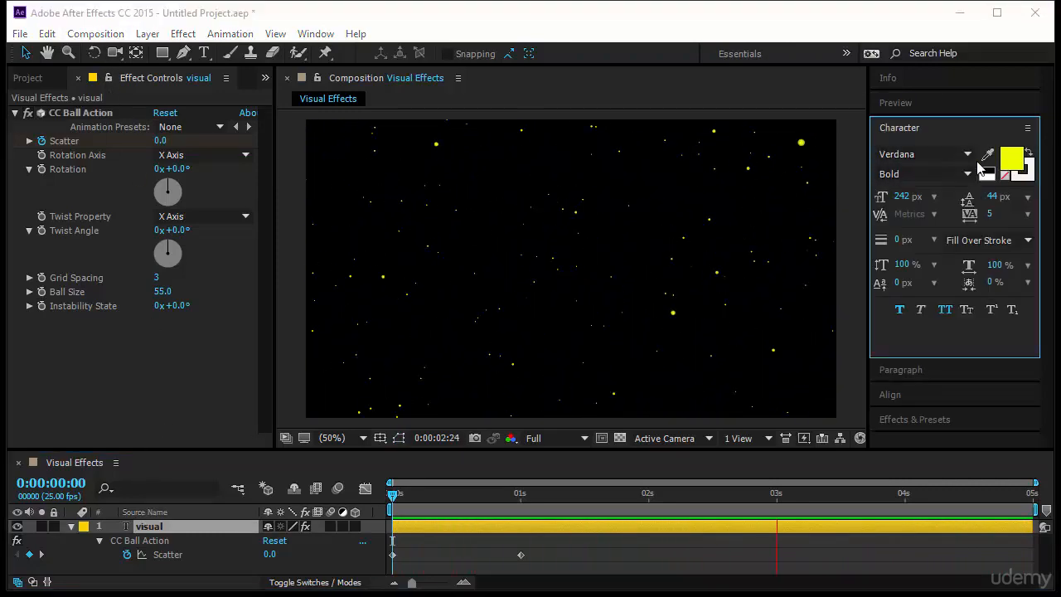
click(253, 110)
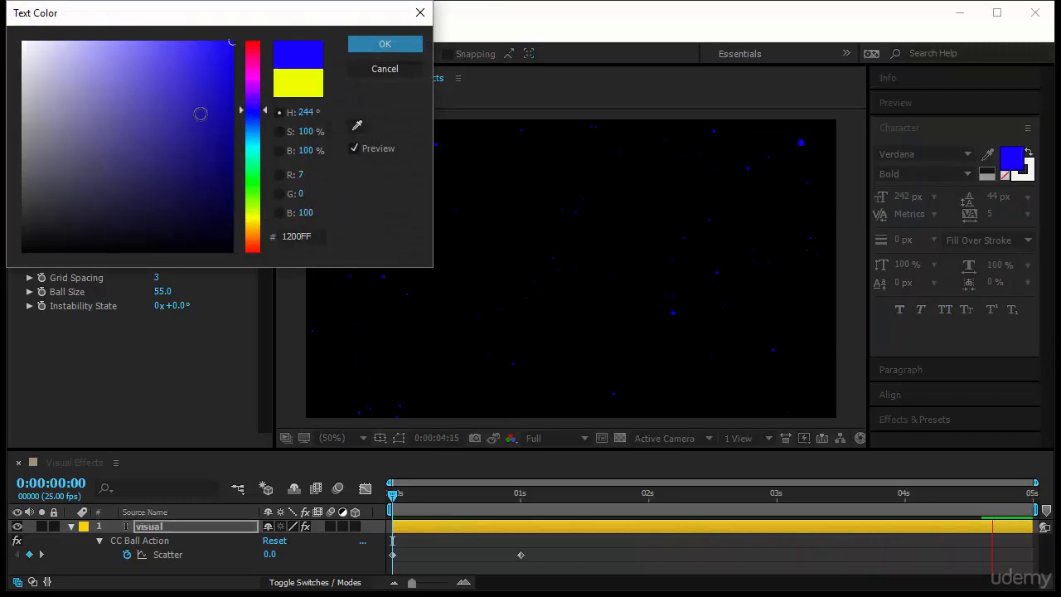
click(419, 48)
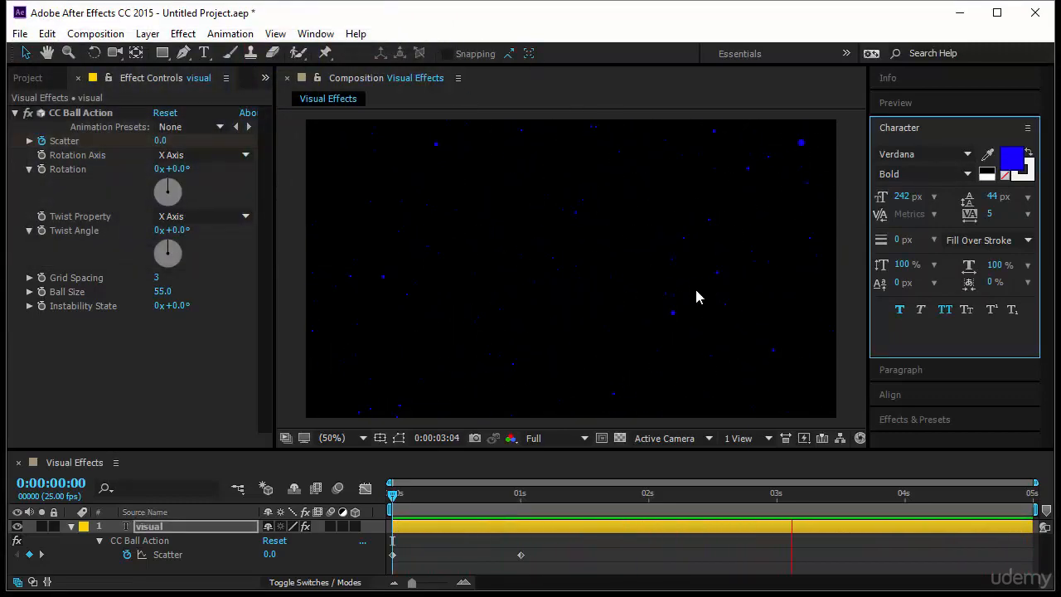
Preview the Scatter animation with a Grid Spacing of 10, and return Grid Spacing to 3
click(390, 496)
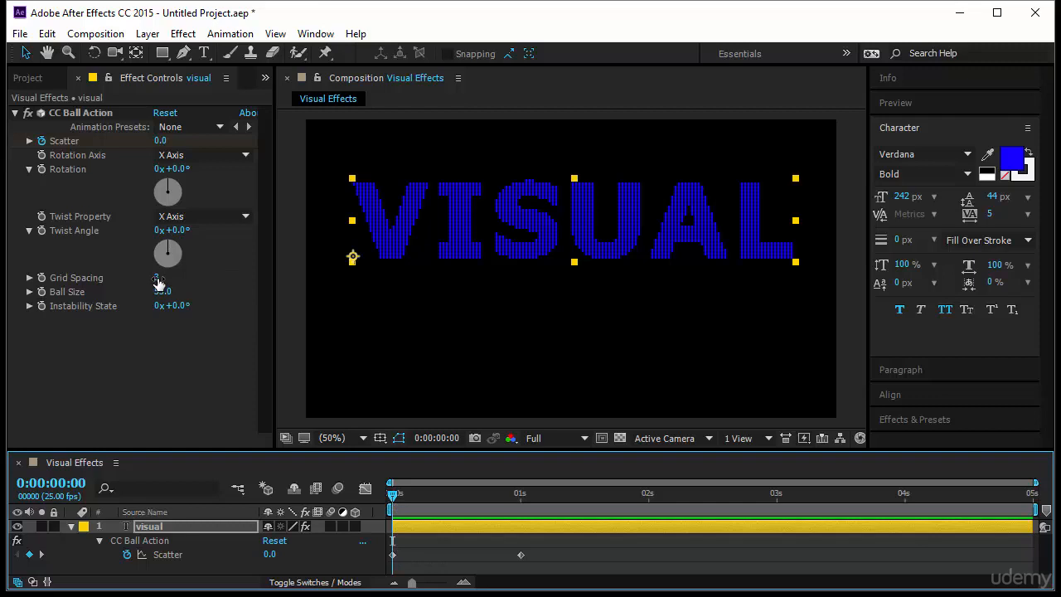
drag(157, 279, 163, 278)
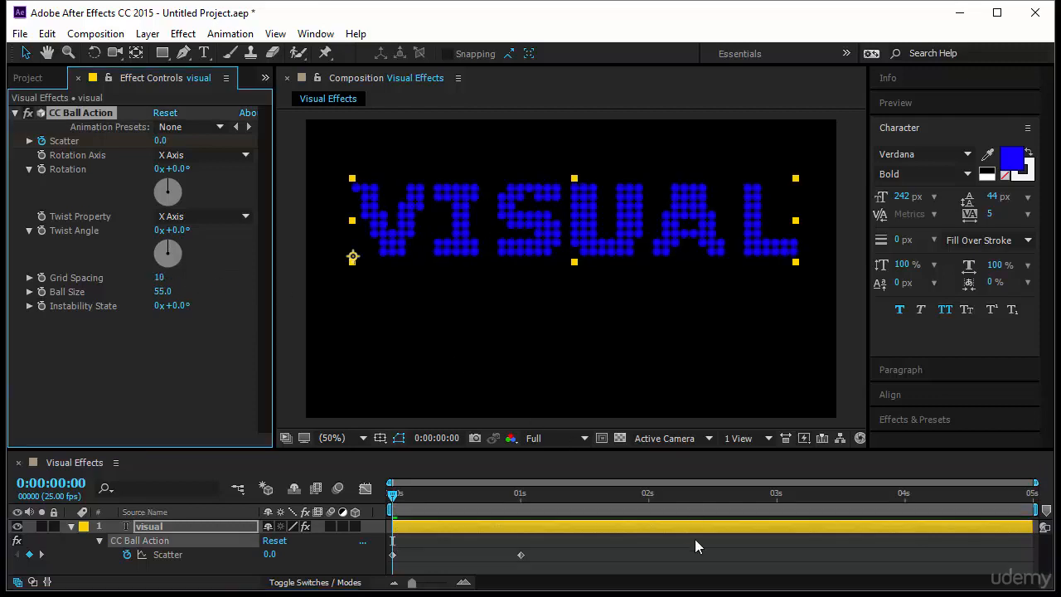
key(space)
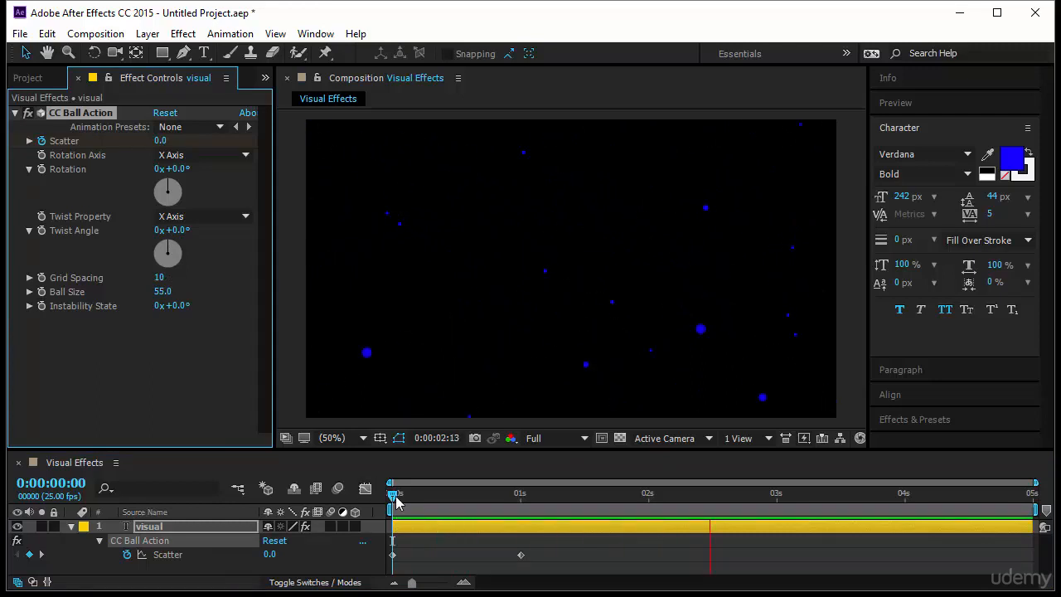
key(space)
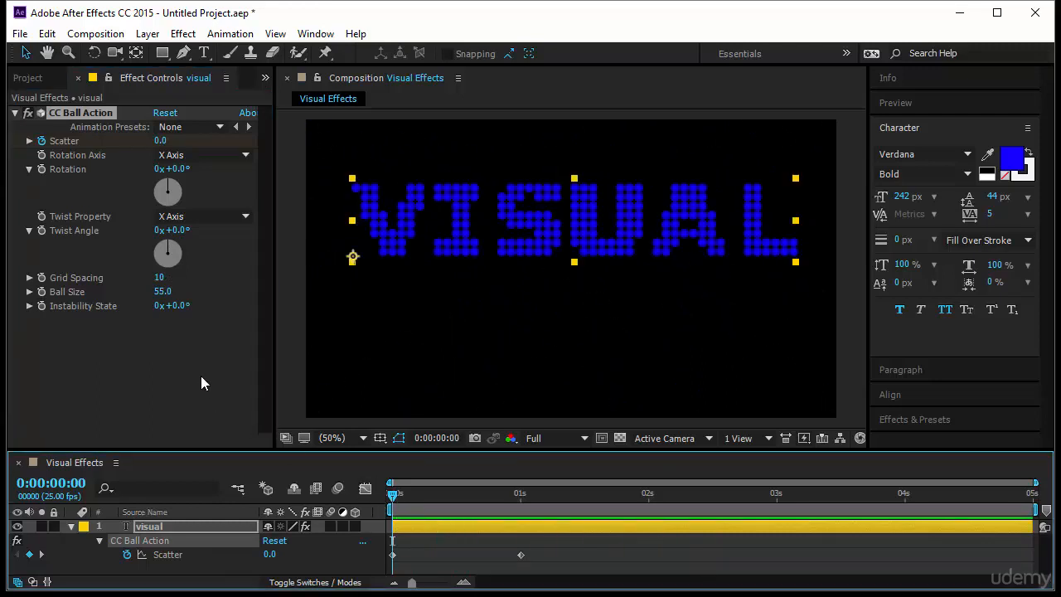
click(159, 277)
text(3)
key(Return)
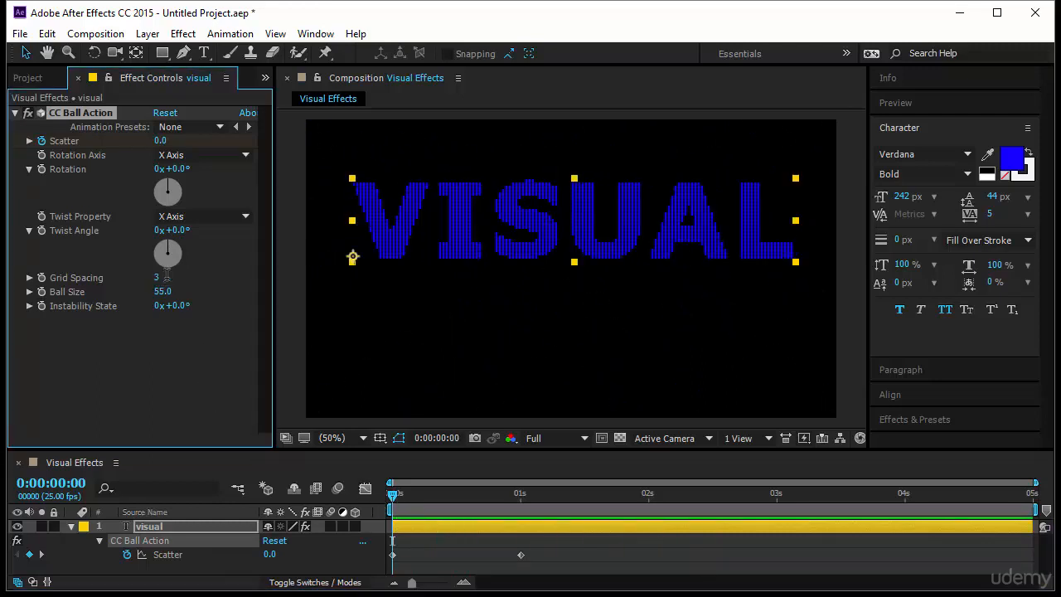
Show the Effects & Presets search results containing CC Ball Action again
click(934, 128)
click(890, 201)
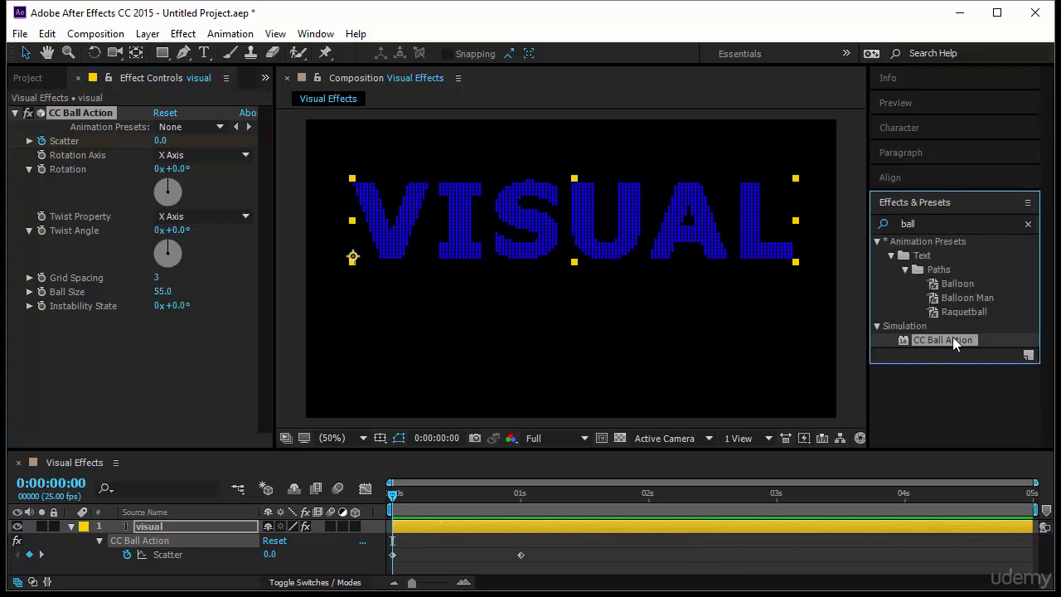